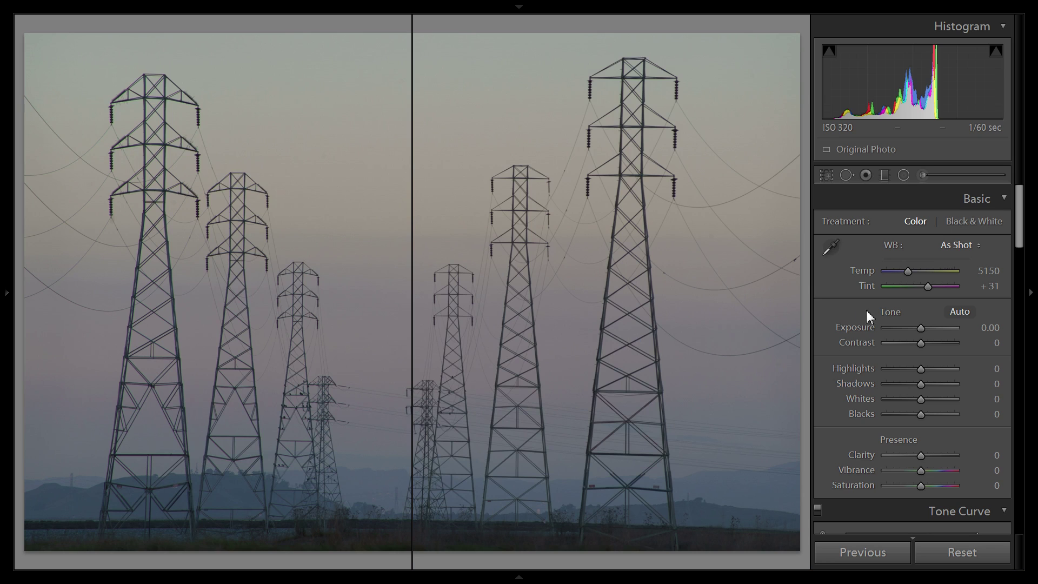
- Raise the power-line photo's Exposure to +0.40 in the Basic panel
left_click(985, 328)
type("0.3")
key("Return")
left_click(988, 327)
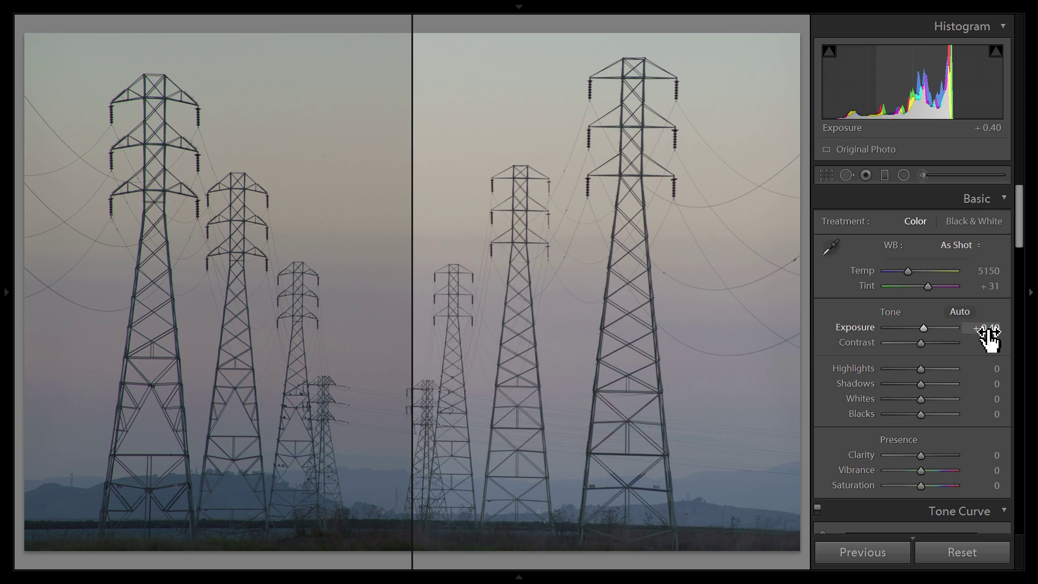
type("0.459")
key("Return")
- Set Contrast to +72 and warm the Temp to 5550
left_click(988, 342)
type("72")
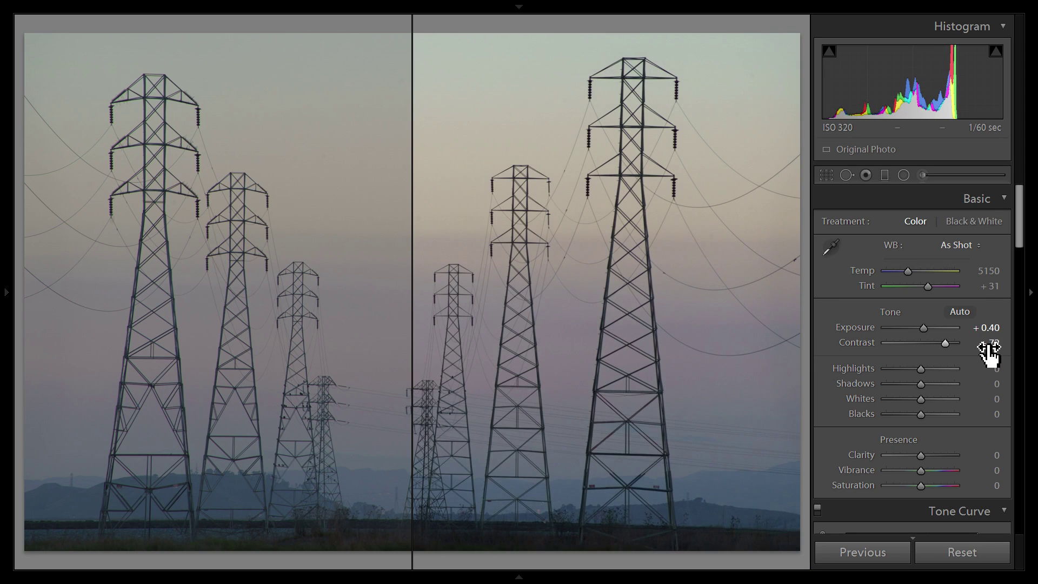
key("Return")
left_click(988, 270)
type("5300")
key("Return")
left_click(989, 270)
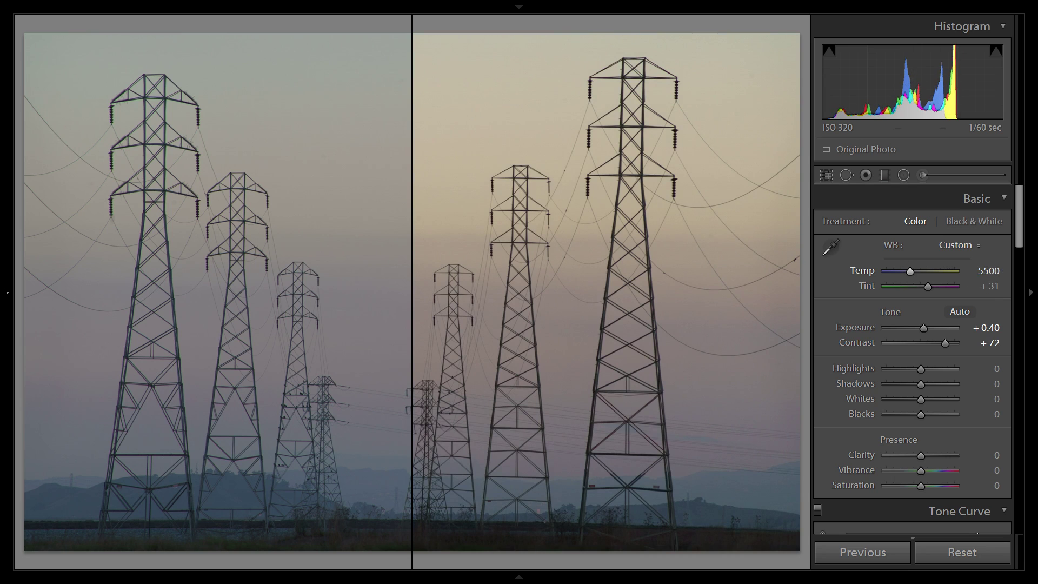
type("5550")
key("Return")
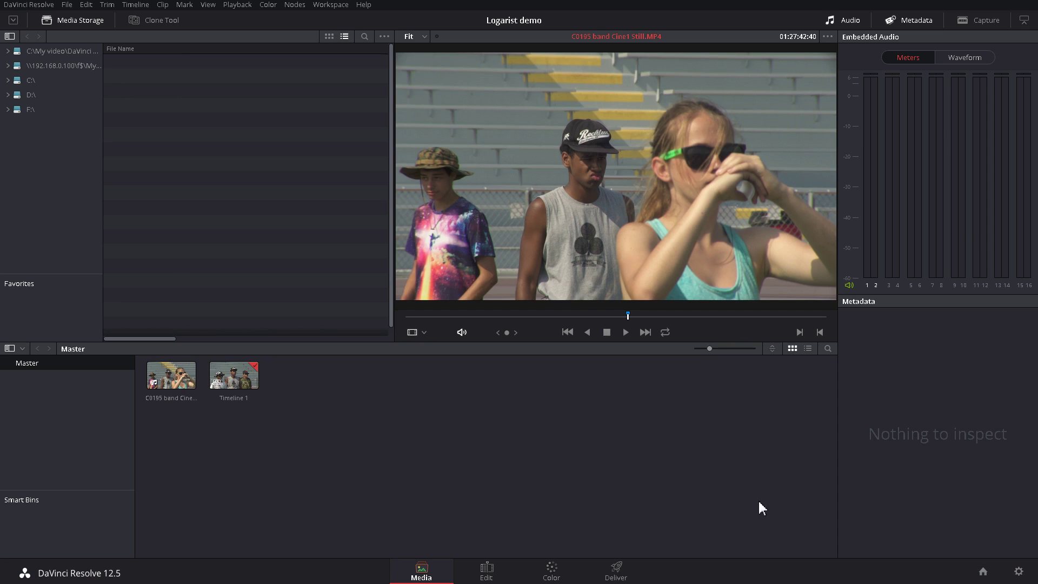
- Keep DaVinci YRGB color science, untick legacy Log ranges and S-curve contrast, then save Project Settings
left_click(1018, 571)
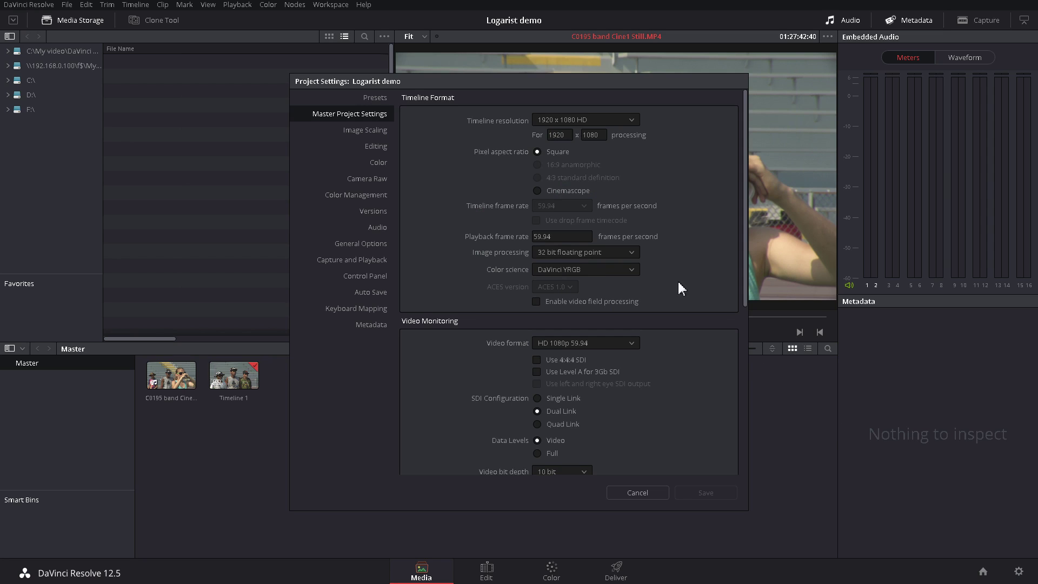
left_click(631, 271)
left_click(611, 284)
left_click(382, 161)
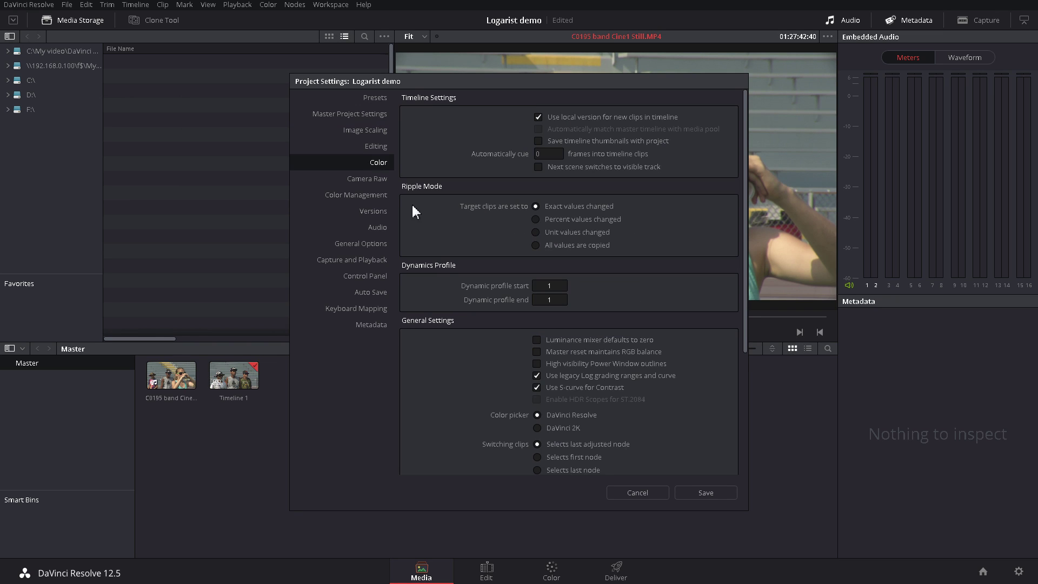
left_click(537, 376)
left_click(692, 490)
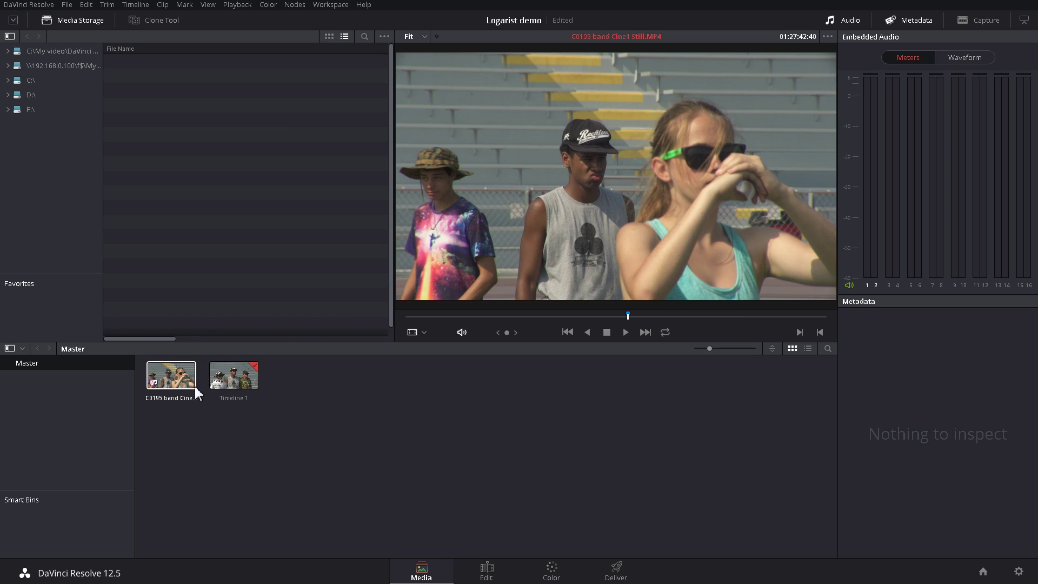
- Set the Cine1 clip's Data Levels to Video and apply the Sony Cine1 (HyperGamma 4) to Logarist LUT
right_click(169, 379)
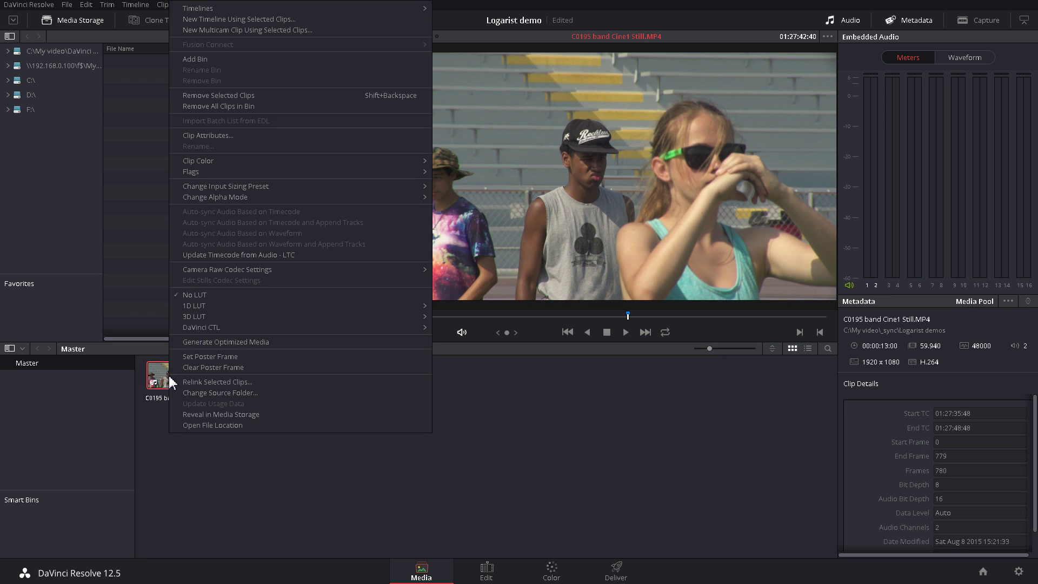
left_click(261, 139)
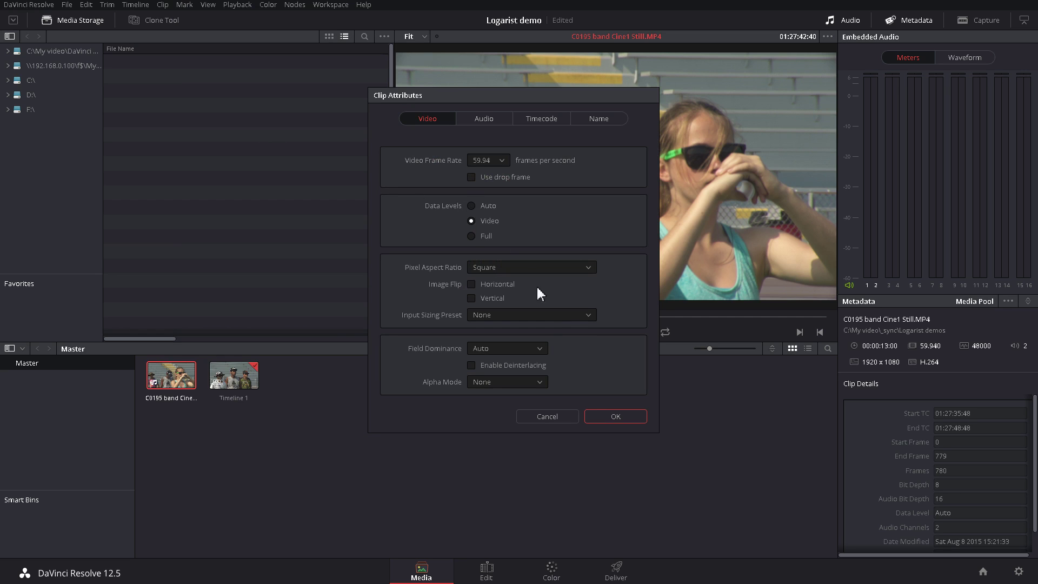
left_click(602, 411)
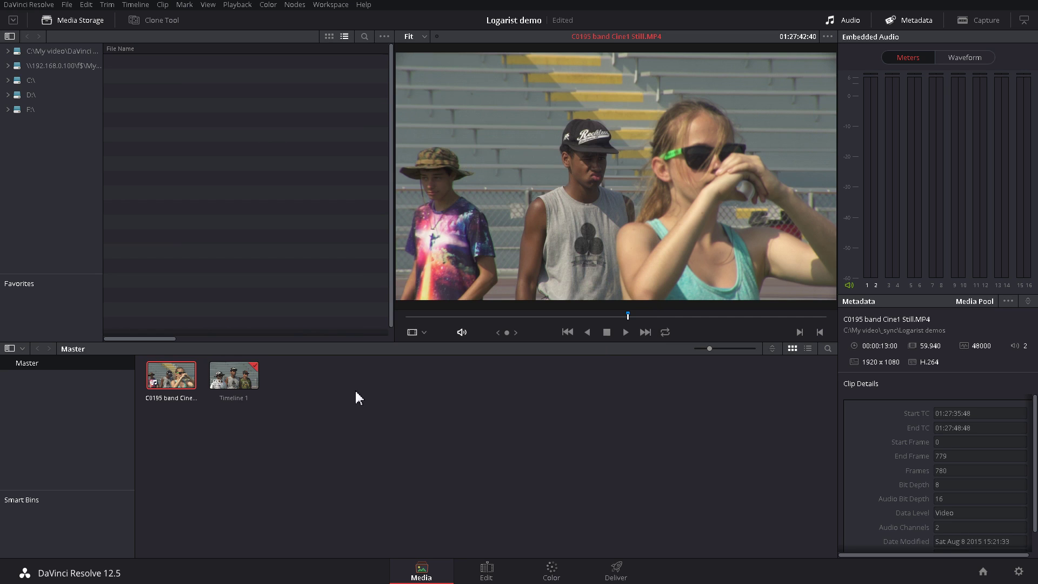
right_click(188, 384)
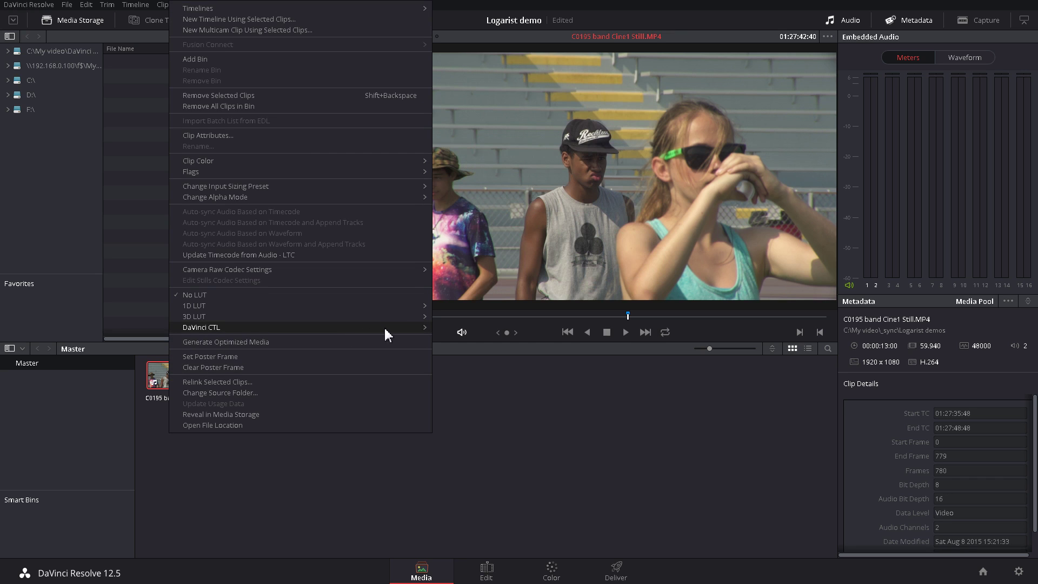
mouse_move(195, 316)
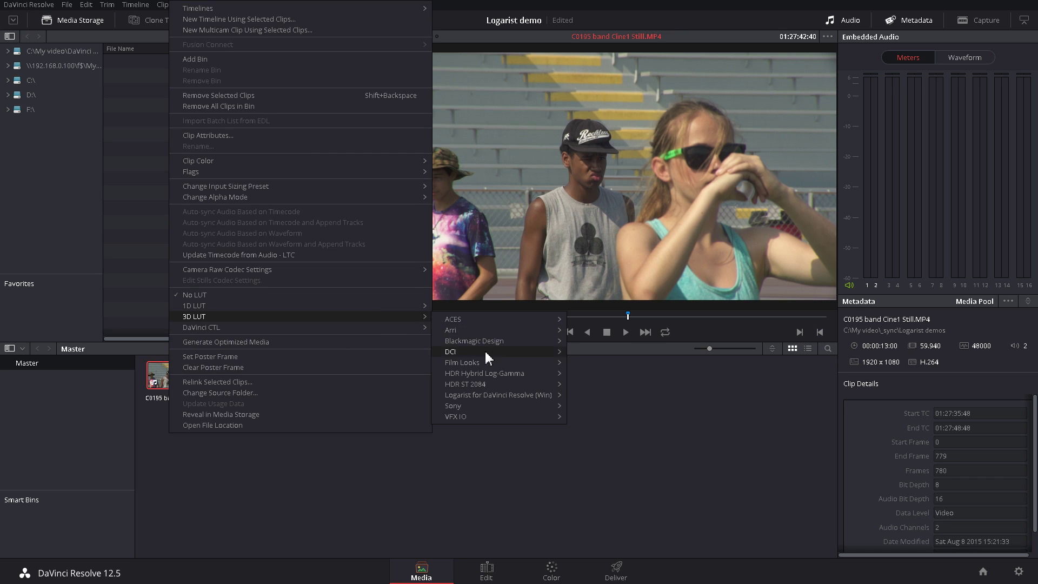
mouse_move(498, 396)
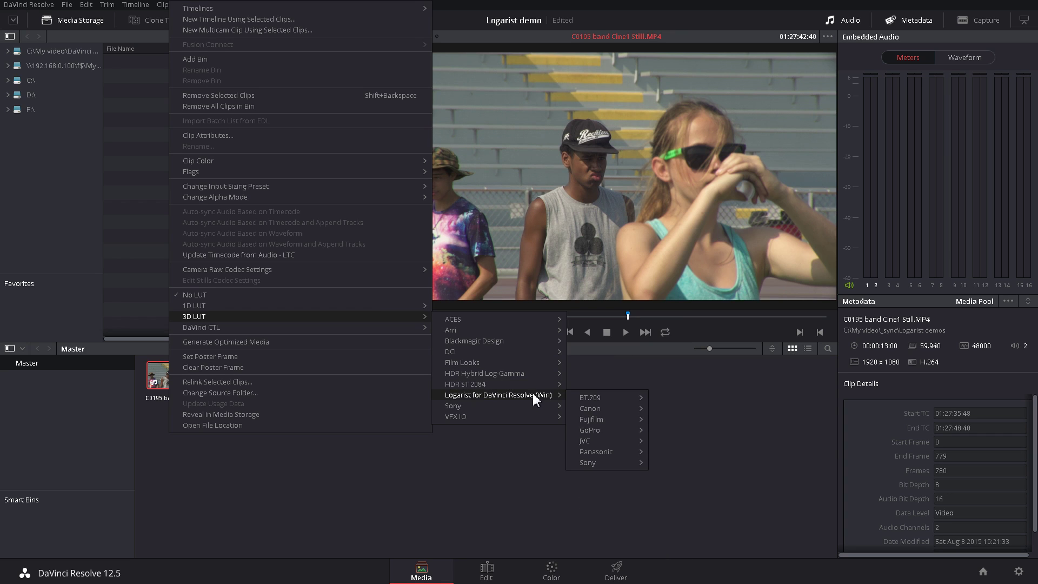
mouse_move(588, 462)
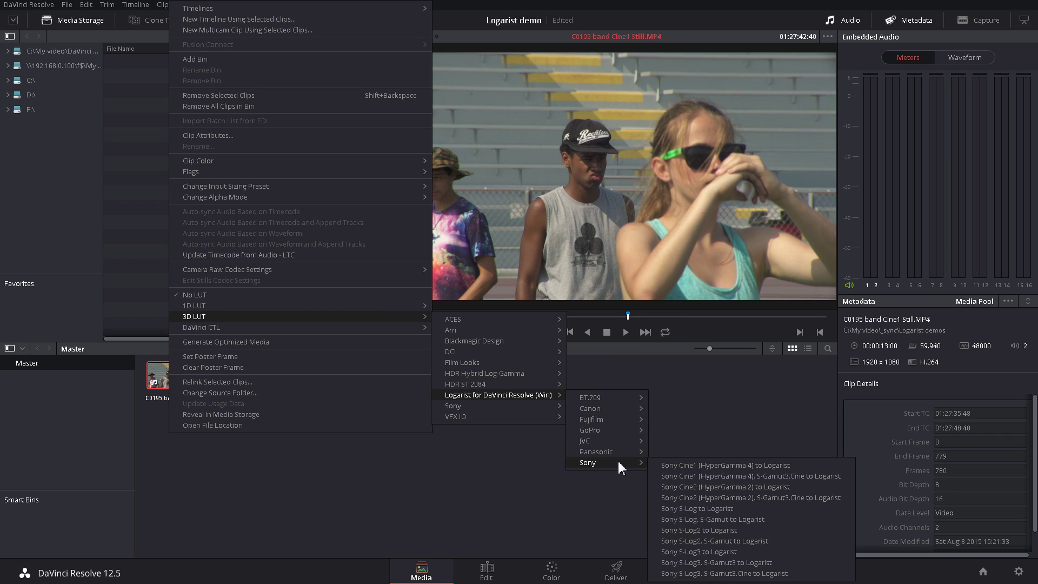
left_click(673, 466)
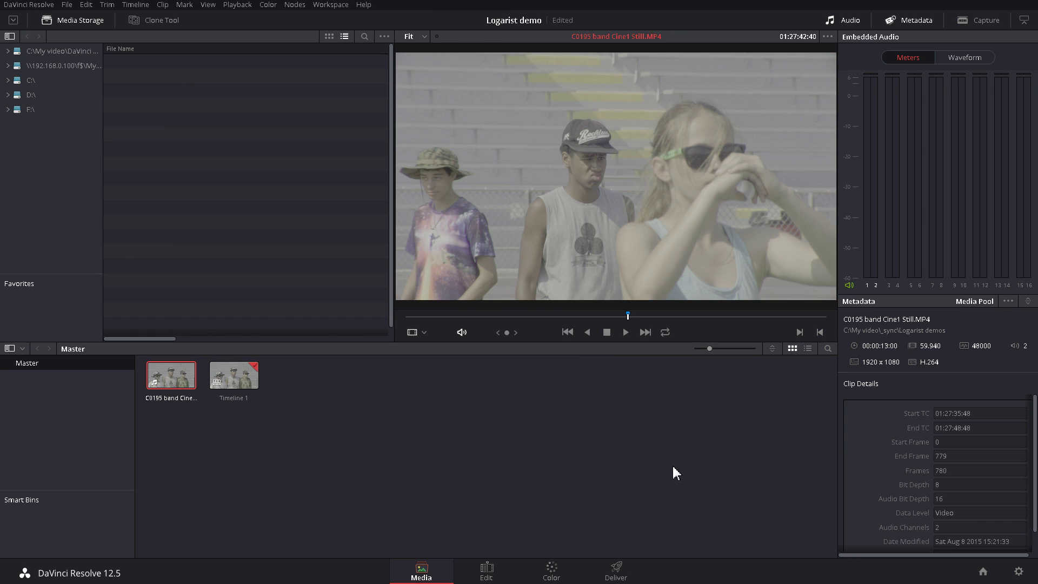
- On the Color page, add serial nodes and give node 04 the Logarist to BT.709, LumaComp 0.66 LUT
left_click(552, 571)
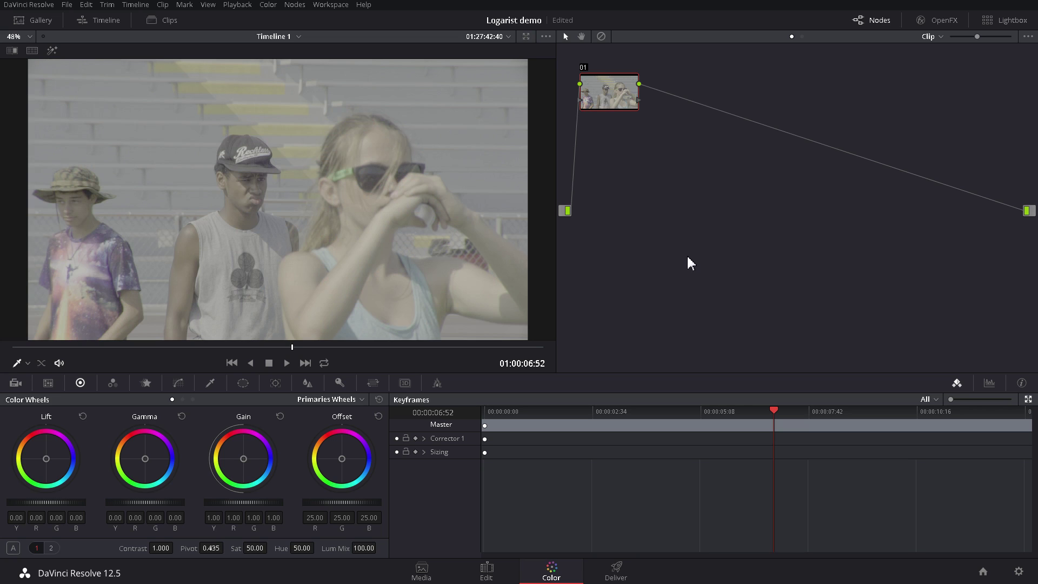
key("alt+s")
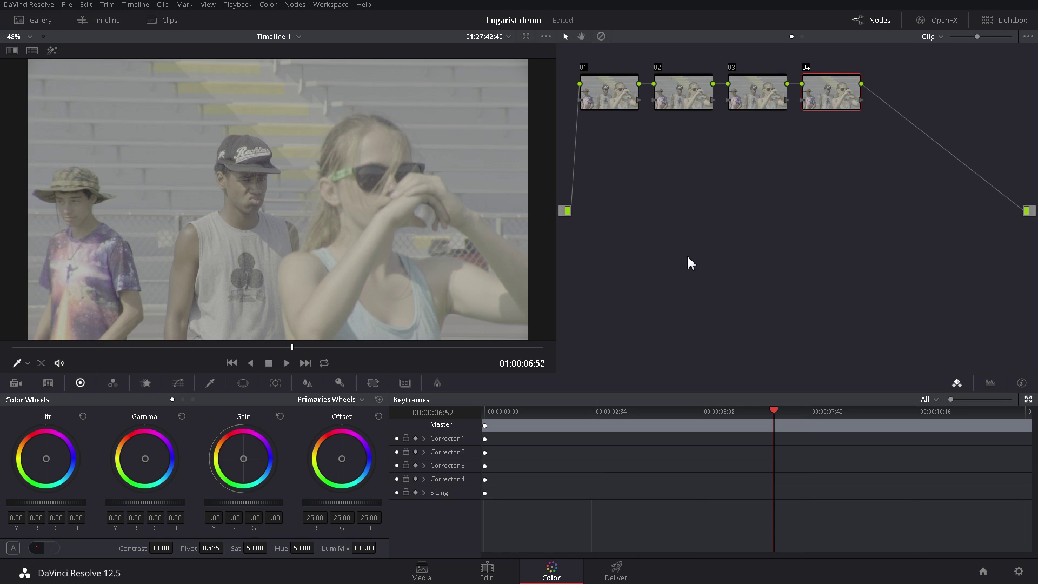
right_click(826, 99)
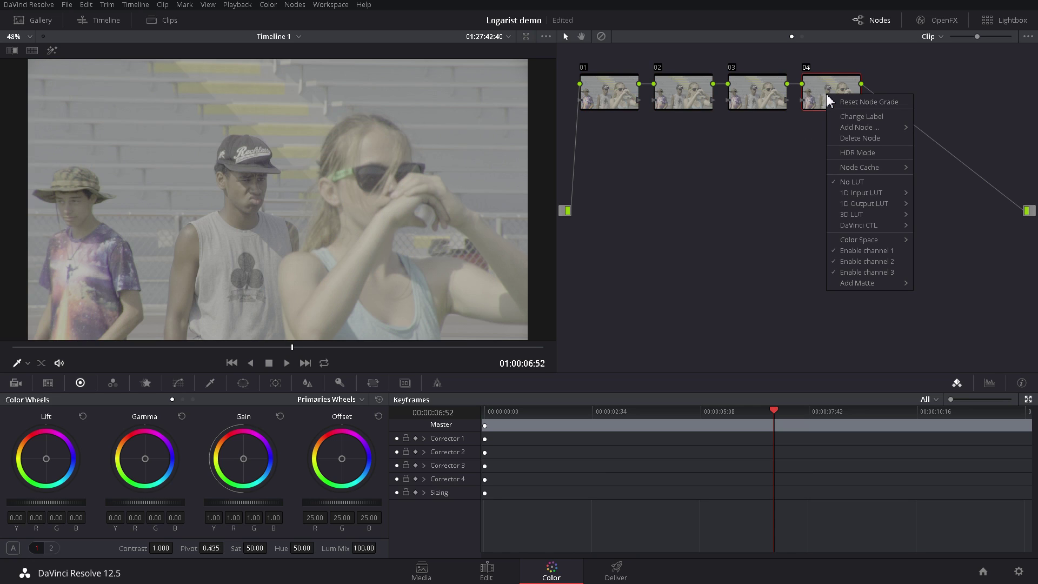
mouse_move(863, 215)
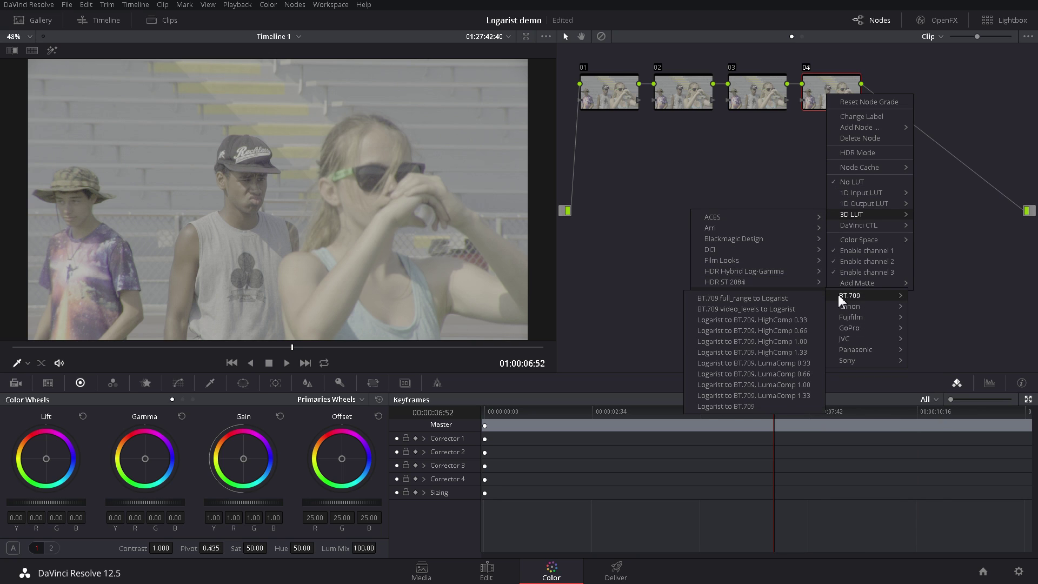
mouse_move(863, 295)
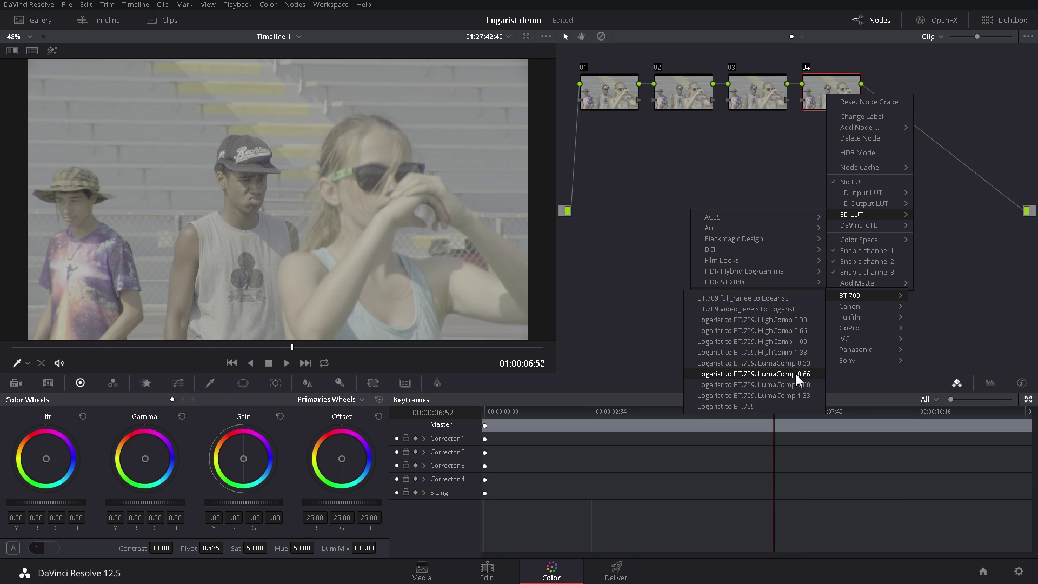
left_click(797, 374)
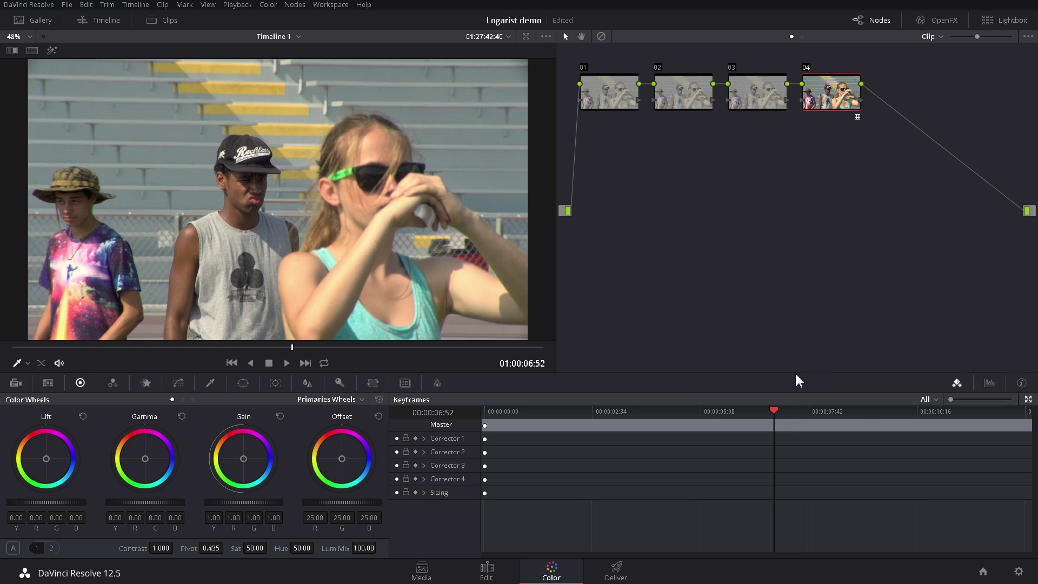
- Switch node 01's wheels to Log, lower Offset to 19.40, and toggle the node to compare
left_click(605, 103)
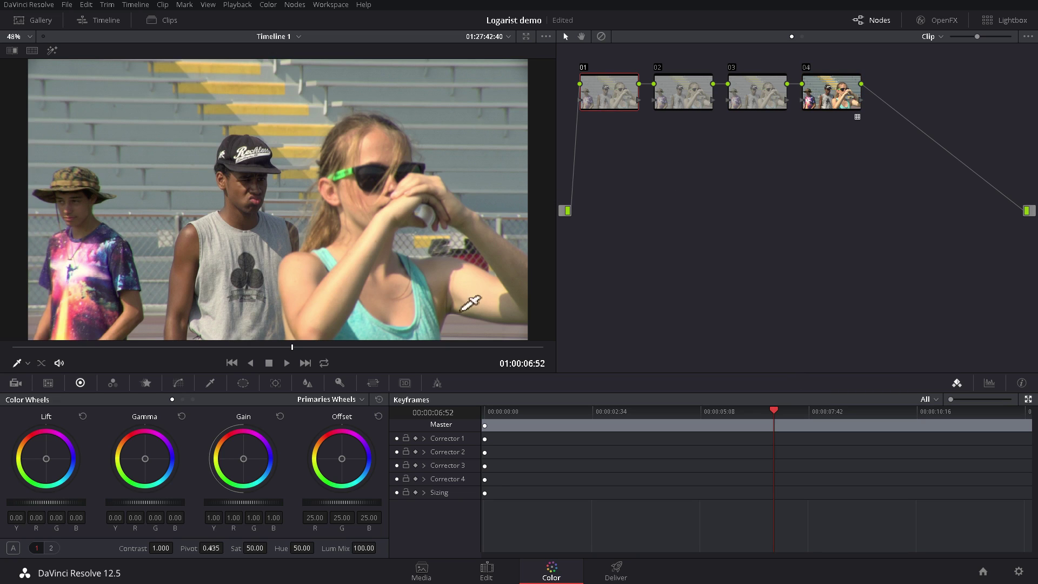
left_click(361, 399)
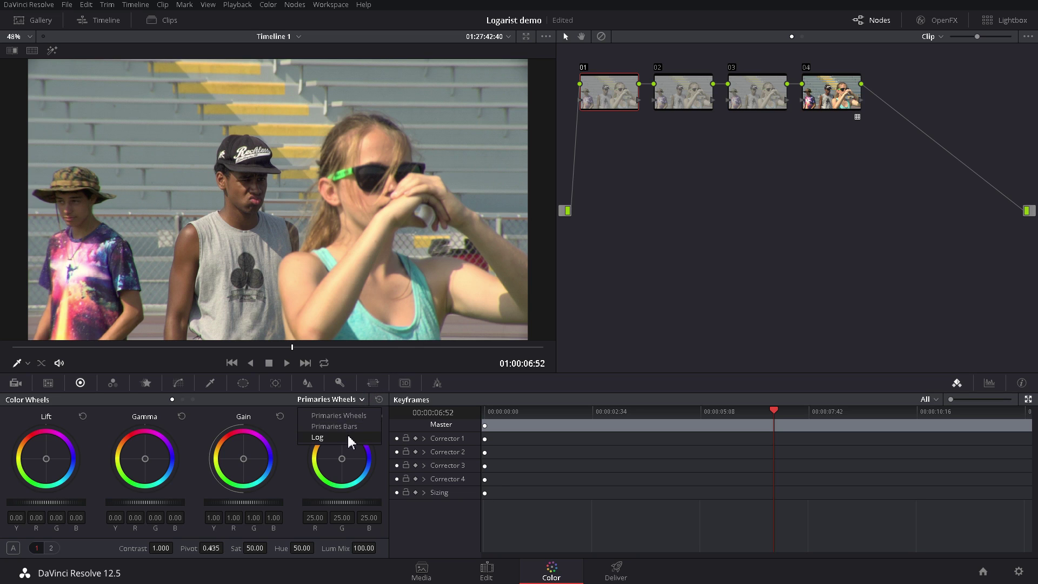
left_click(348, 437)
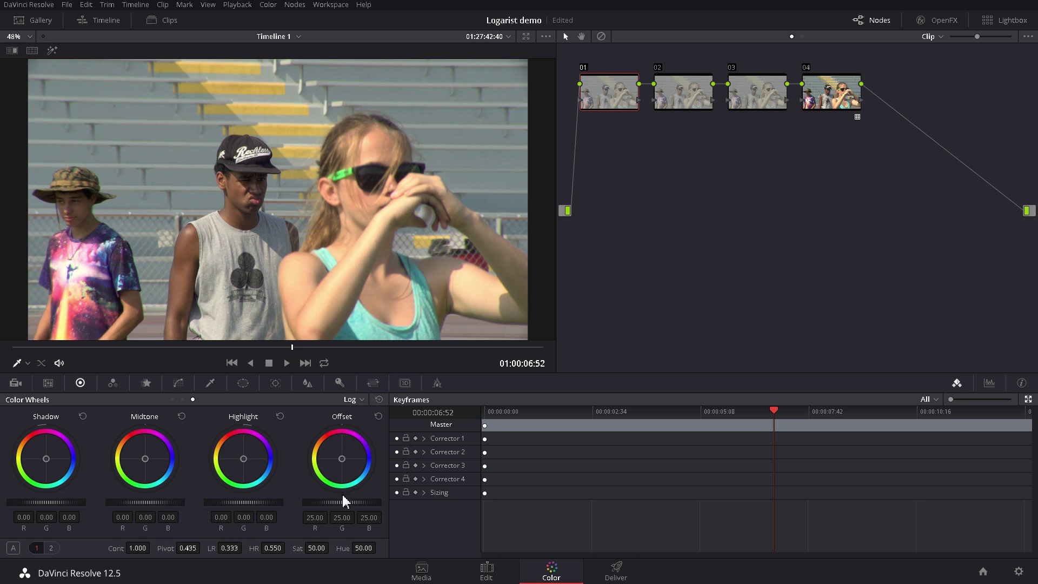
mouse_move(342, 502)
left_mouse_down()
mouse_move(317, 502)
mouse_move(328, 502)
left_mouse_up()
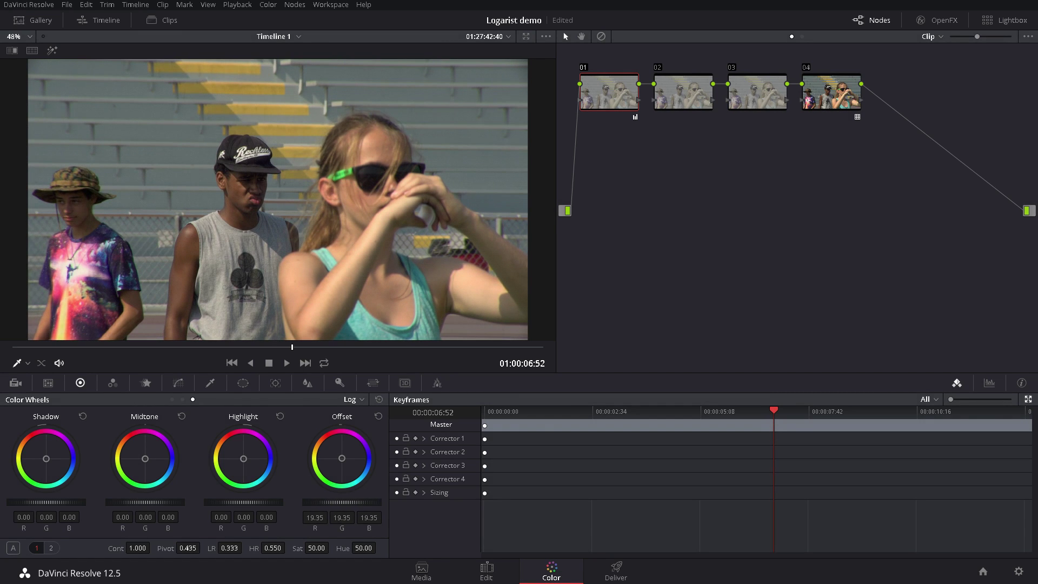
left_click_drag(328, 502, 355, 510)
key("ctrl+d")
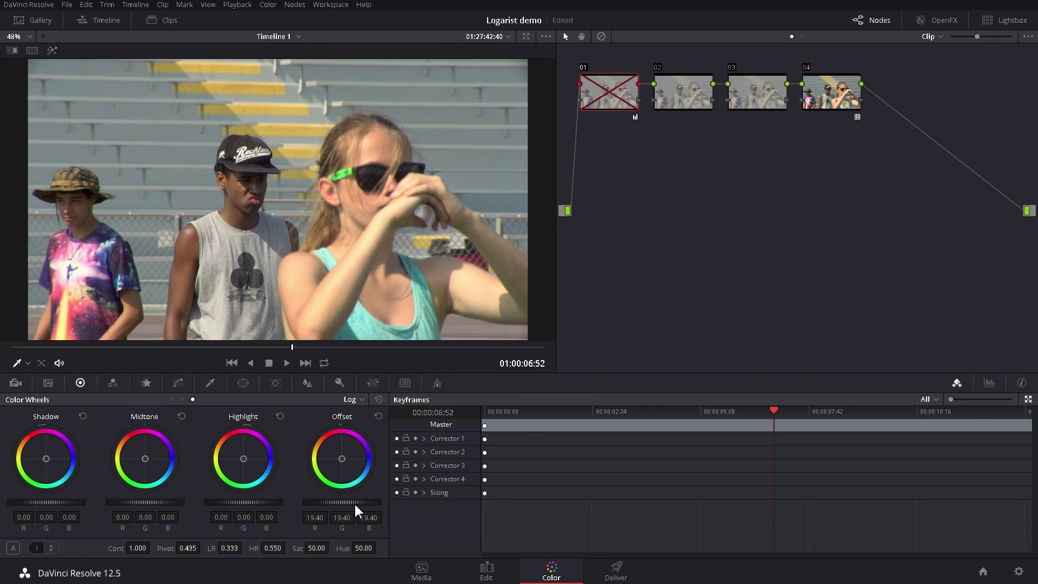
key("ctrl+d")
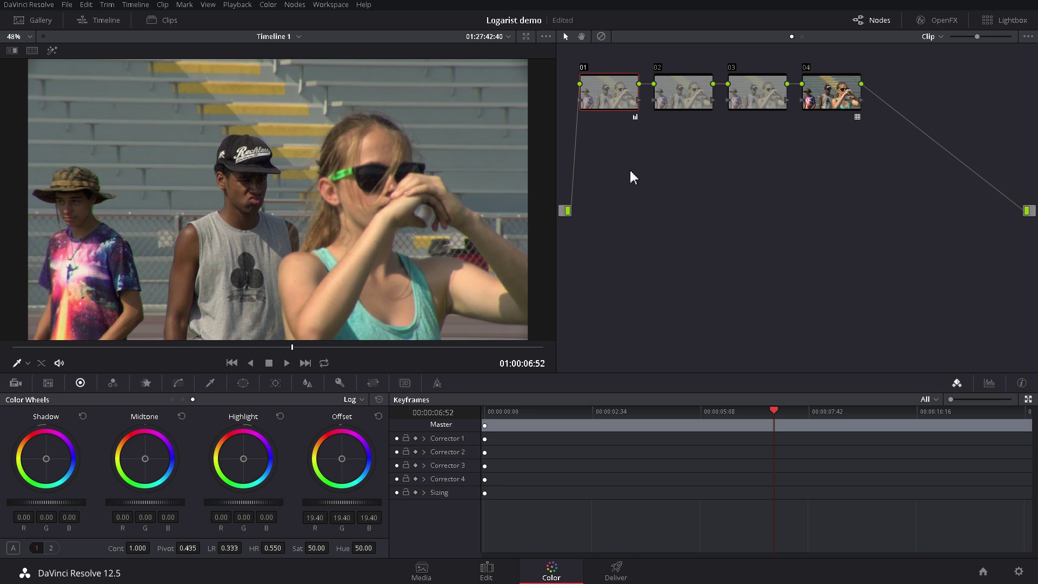
left_click(680, 94)
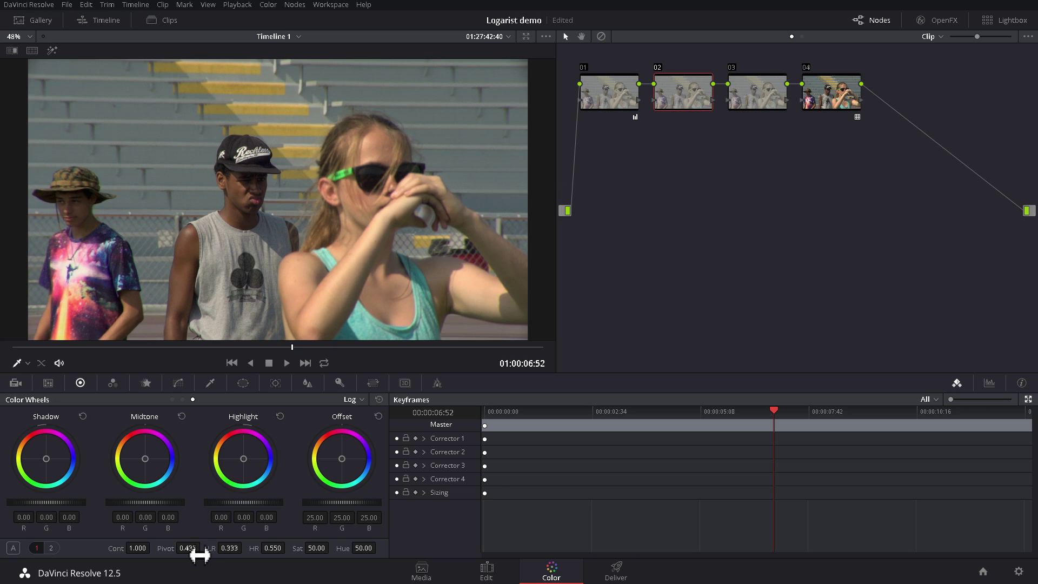
- Set node 02's pivot to 0.500, raise contrast to about 1.10, and toggle to compare
left_click(196, 551)
type("0.5")
key("Return")
mouse_move(140, 549)
left_mouse_down()
mouse_move(152, 549)
mouse_move(140, 549)
left_mouse_up()
key("ctrl+d")
key("ctrl+d")
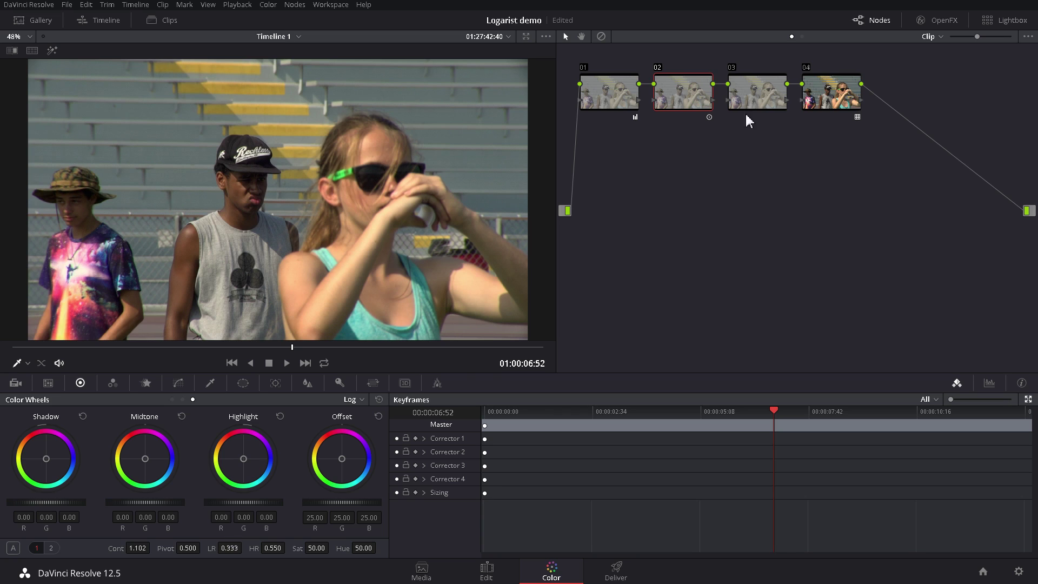
- Nudge node 03's Offset wheel slightly toward blue and bypass the node to compare
left_click(756, 100)
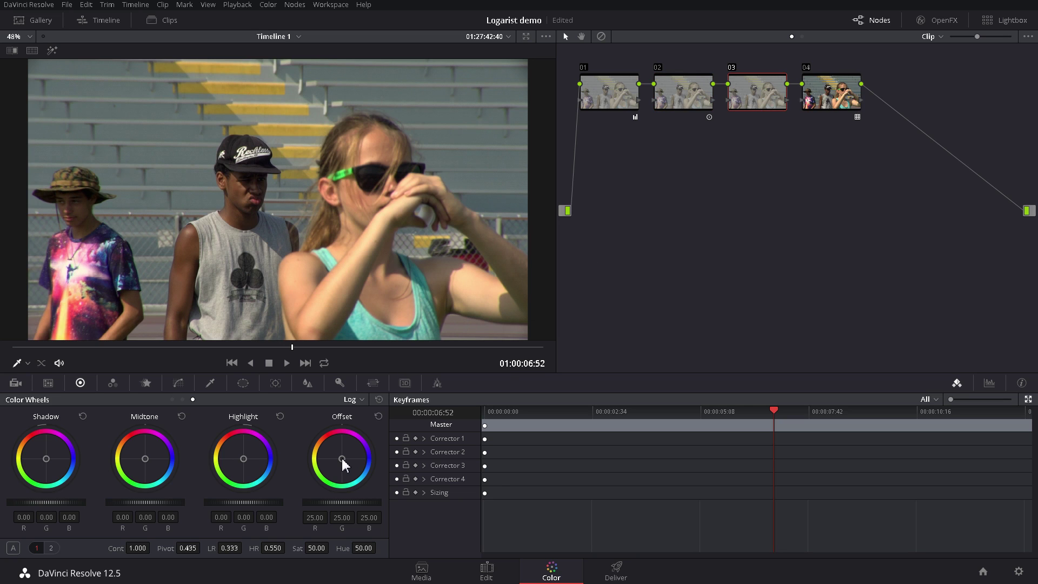
left_click_drag(342, 460, 344, 456)
left_click_drag(344, 458, 342, 460)
key("ctrl+d")
key("ctrl+d")
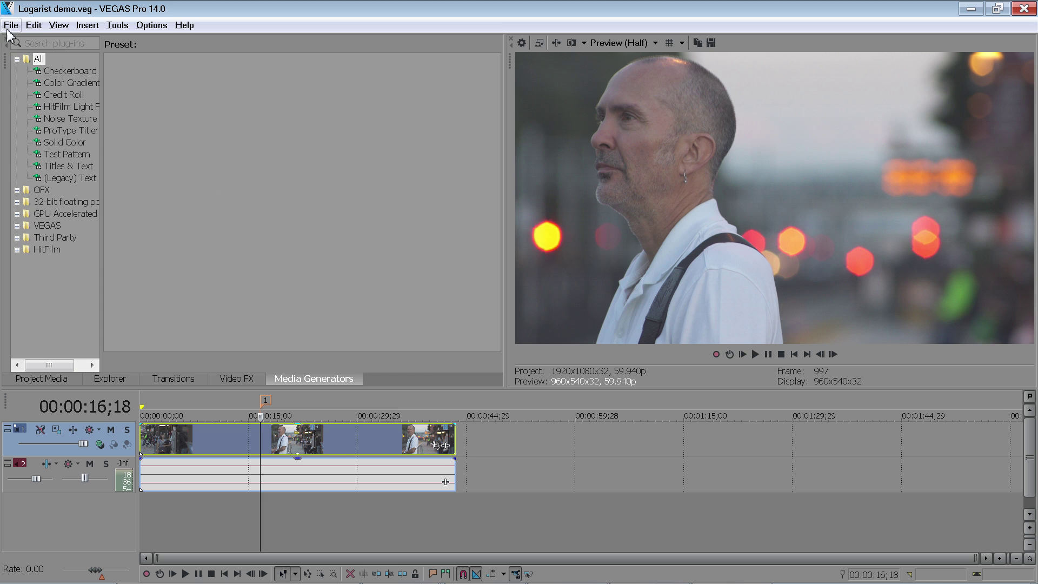
- Set Project Properties to 32-bit floating point (full range), 2.222 (Video) gamma, View transform Off
left_click(10, 25)
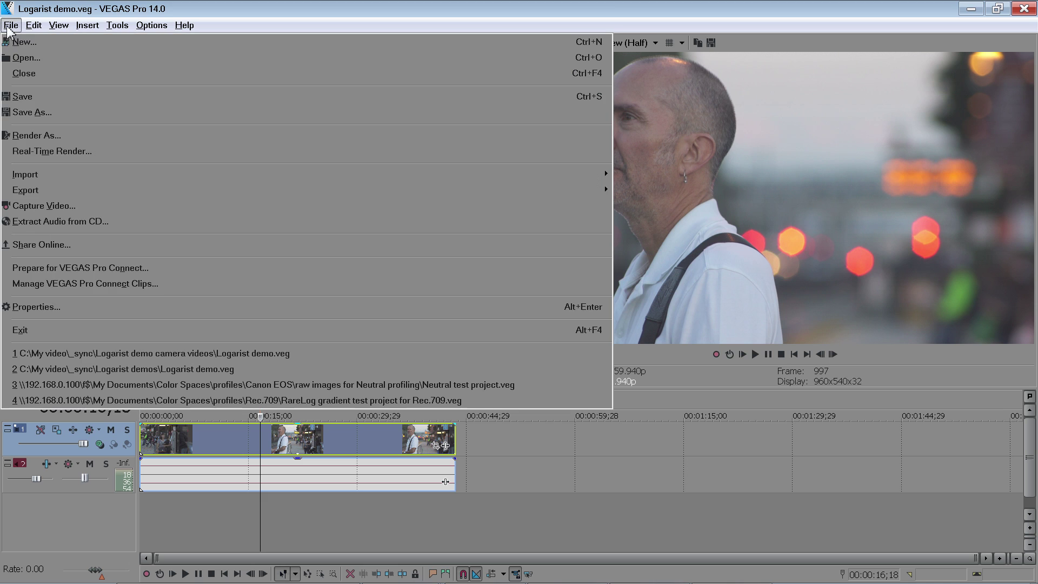
left_click(100, 304)
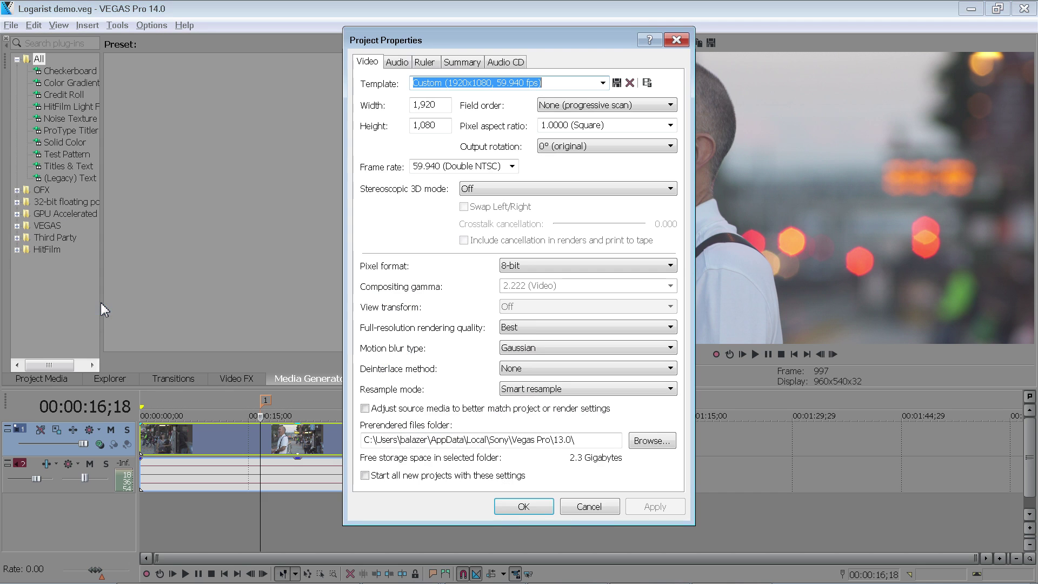
left_click(650, 270)
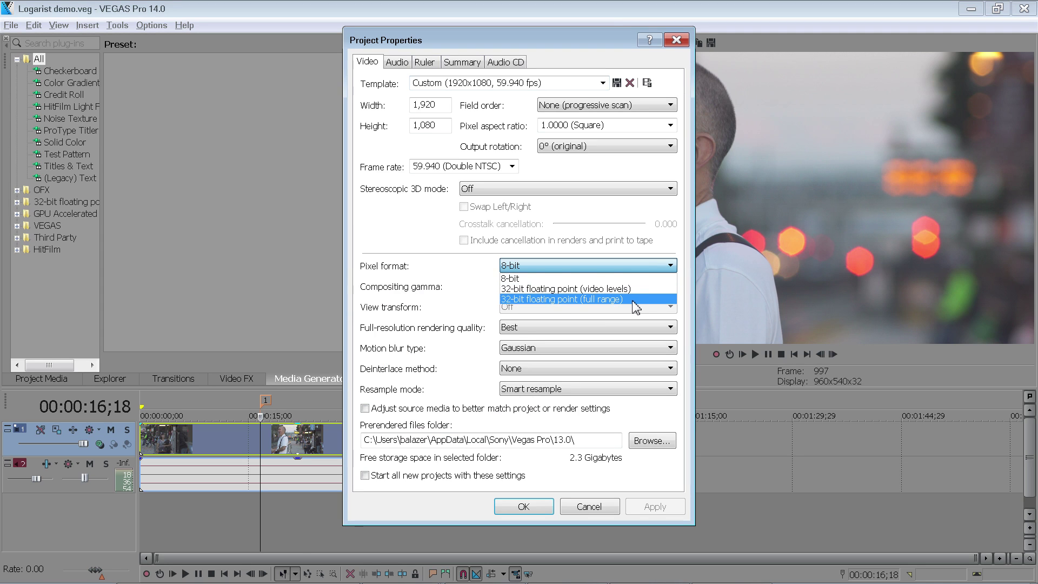
left_click(633, 299)
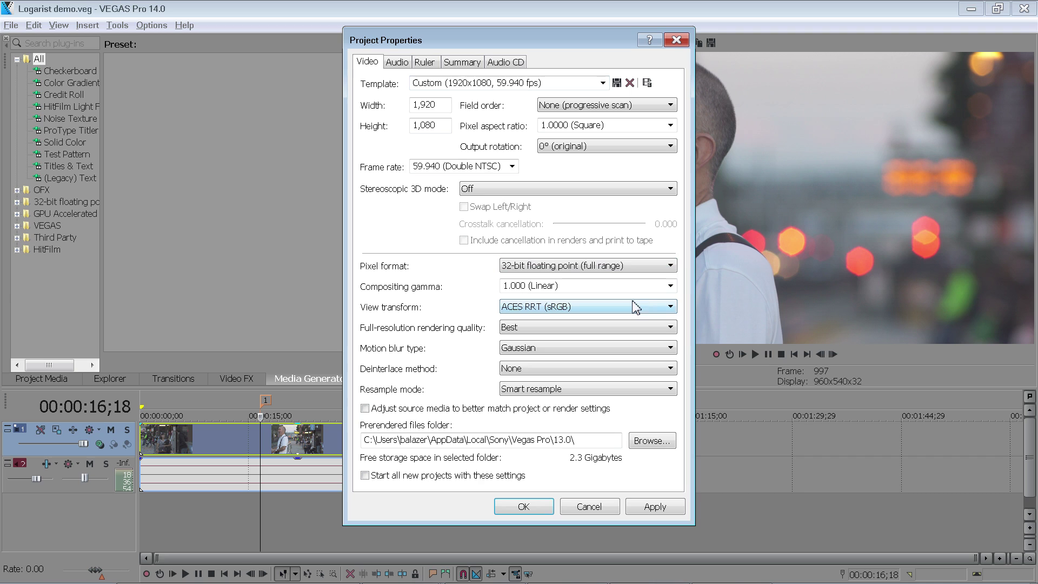
left_click(670, 287)
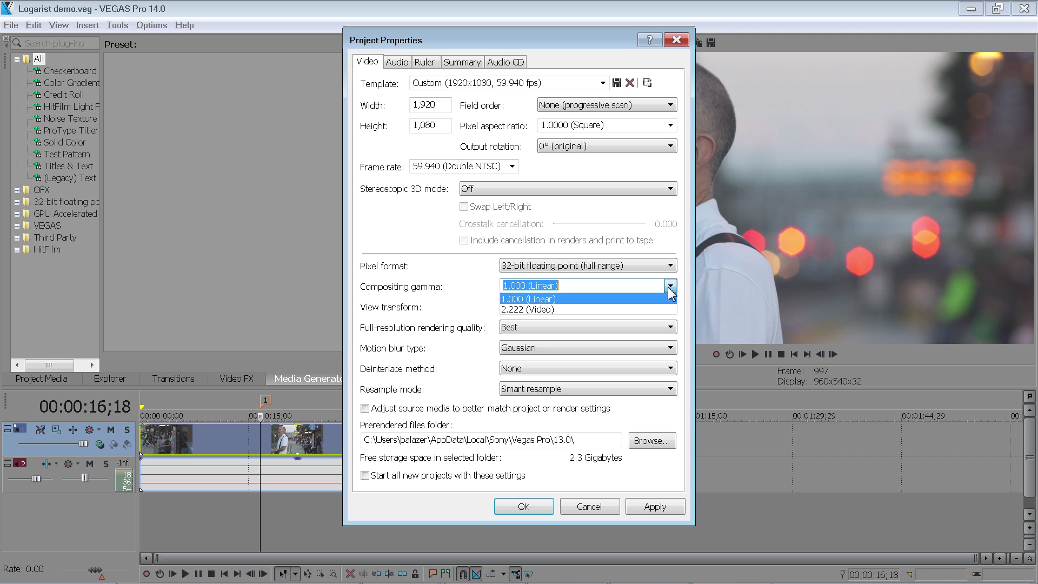
left_click(651, 309)
left_click(657, 314)
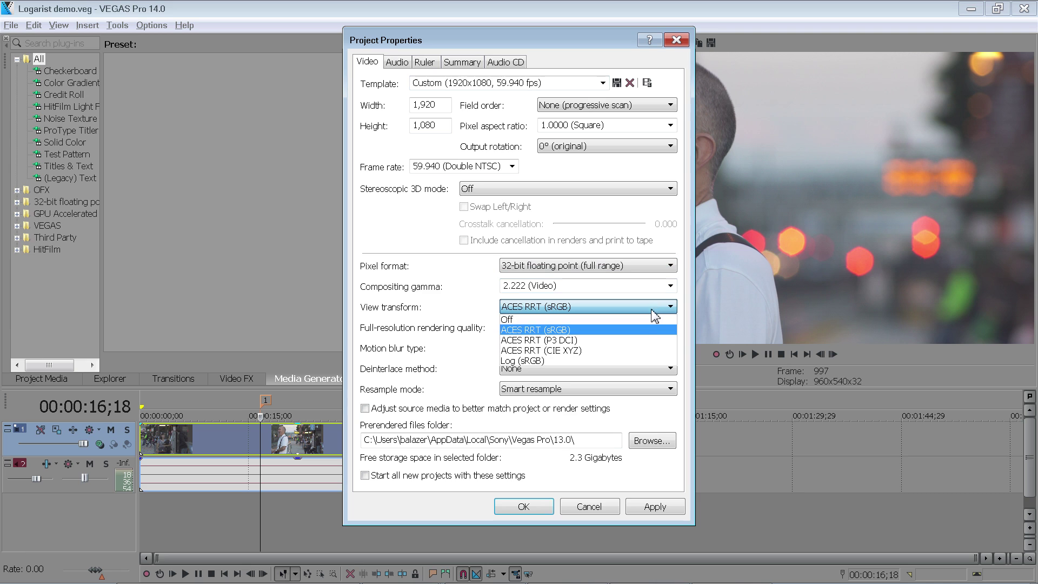
left_click(643, 320)
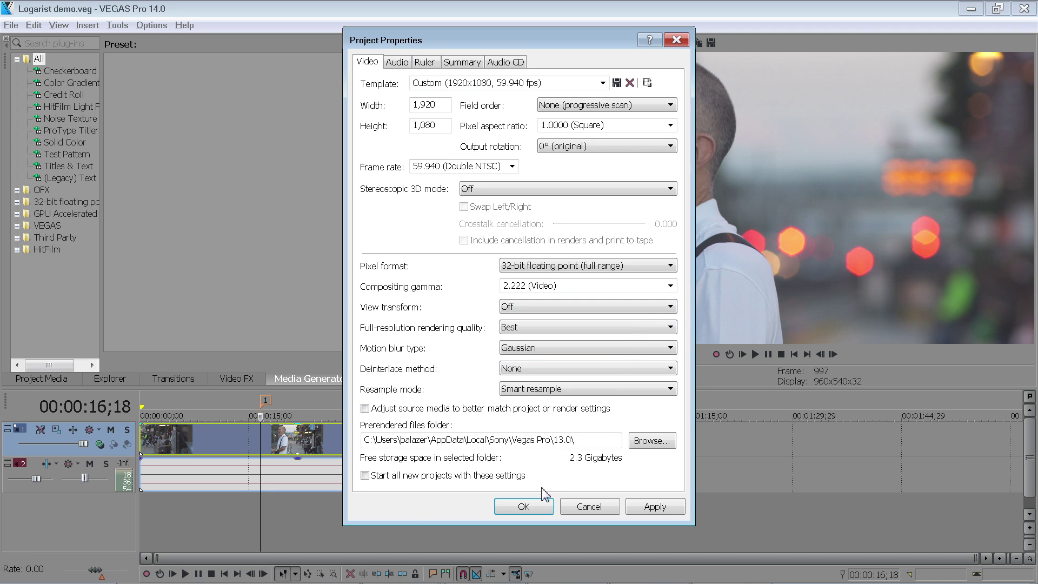
left_click(532, 506)
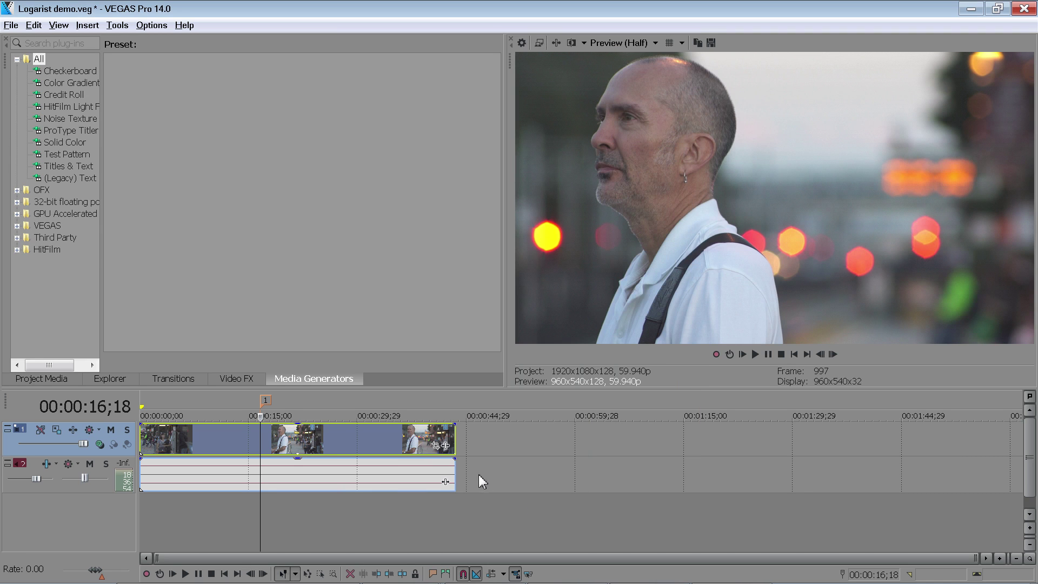
- Add VisionColor LUT Plugin, Brightness and Contrast, Channel Blend and a second VisionColor LUT Plugin to the clip
left_click(445, 445)
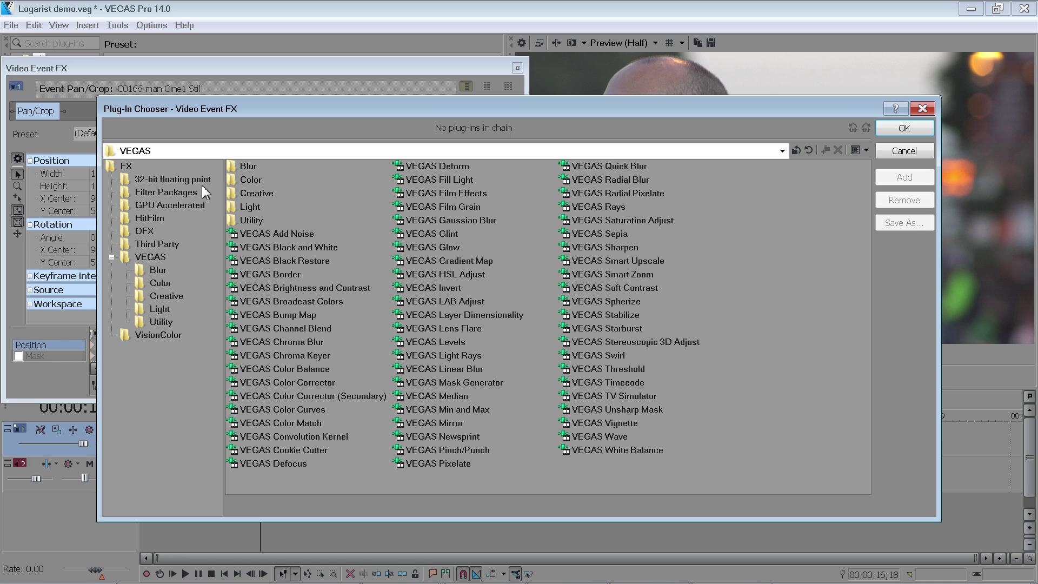
left_click(202, 181)
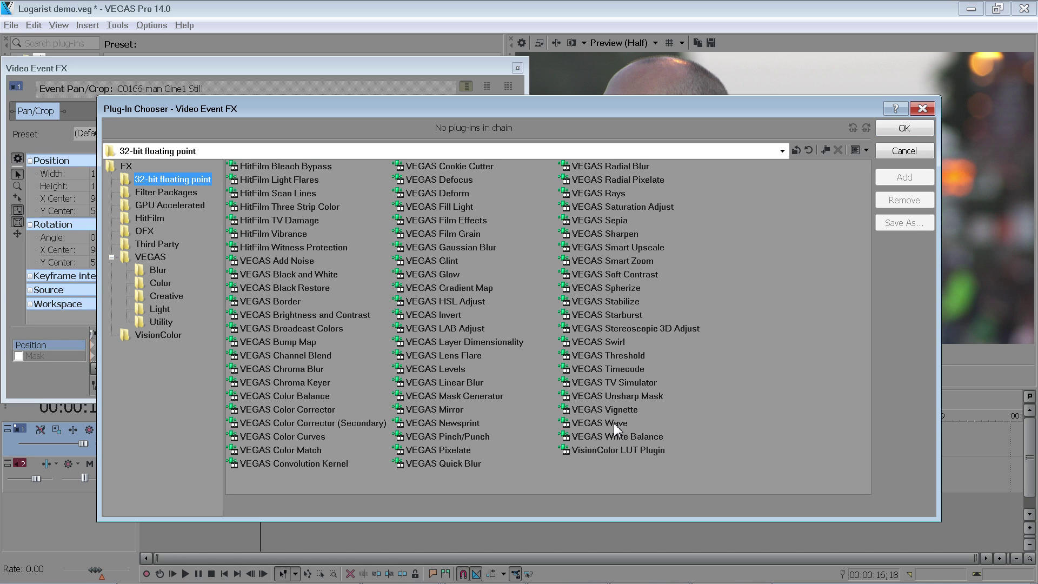
double_click(616, 451)
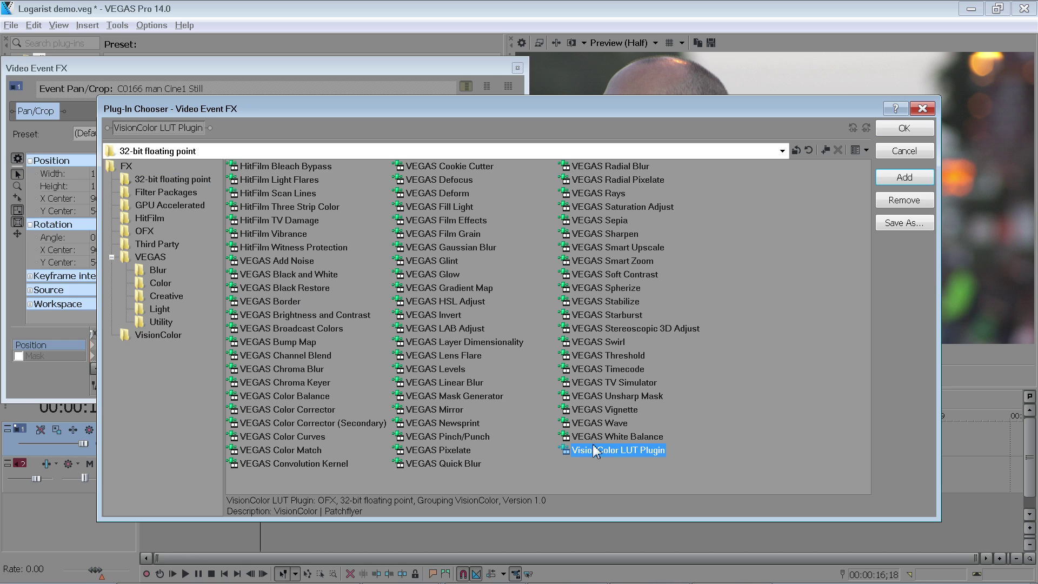
double_click(324, 313)
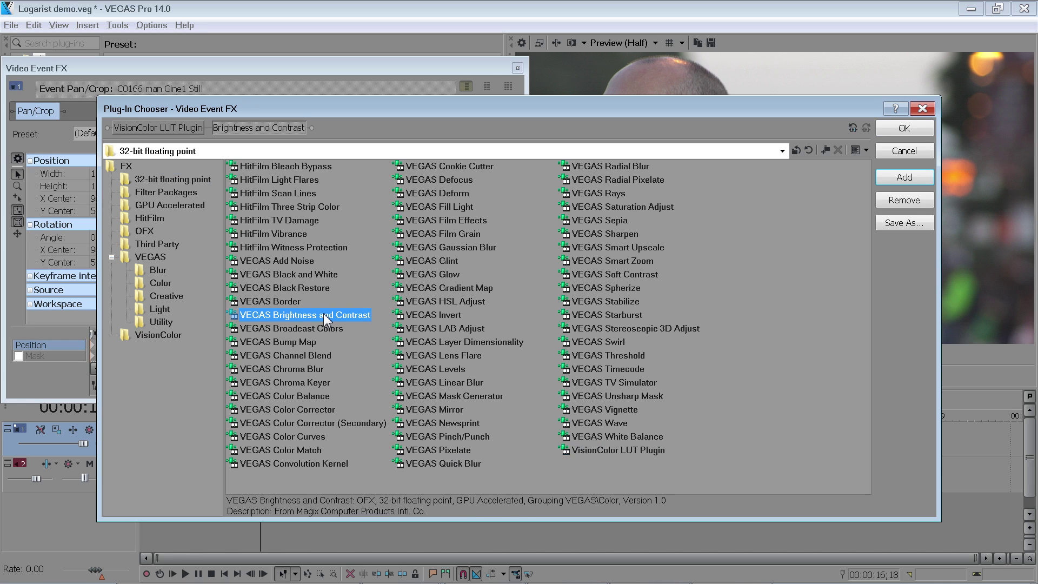
double_click(311, 353)
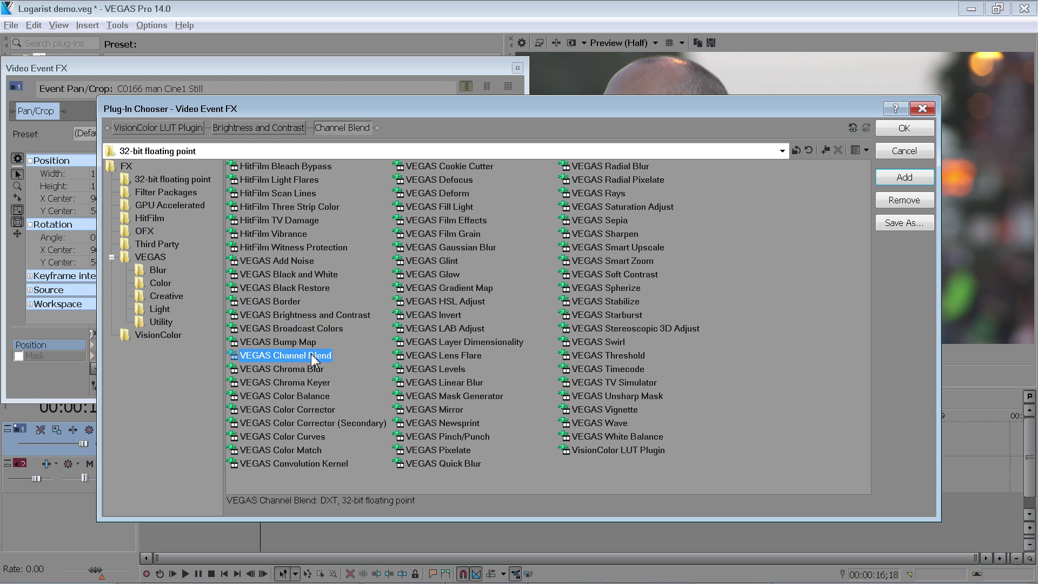
double_click(607, 451)
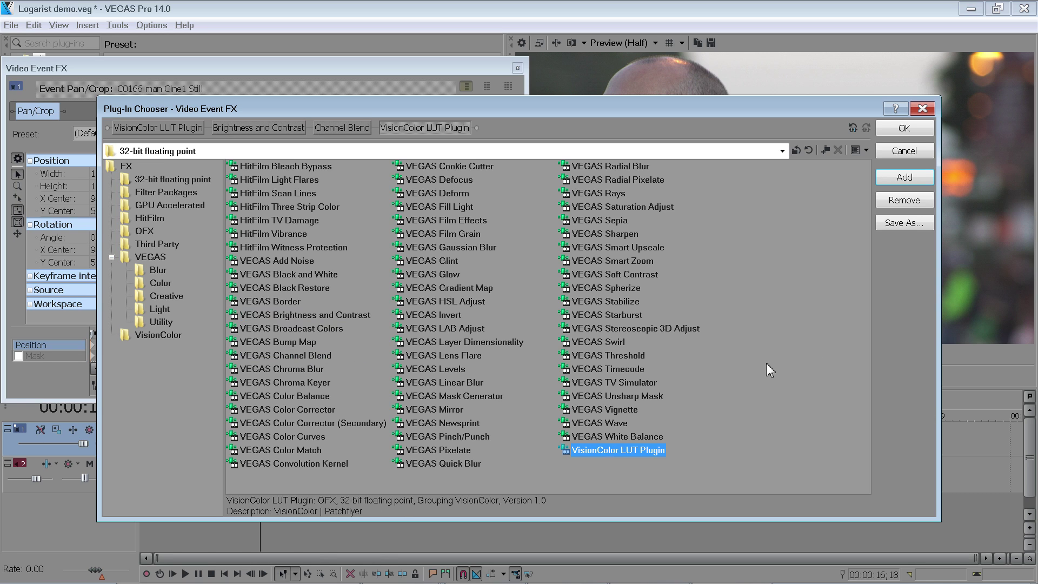
left_click(904, 128)
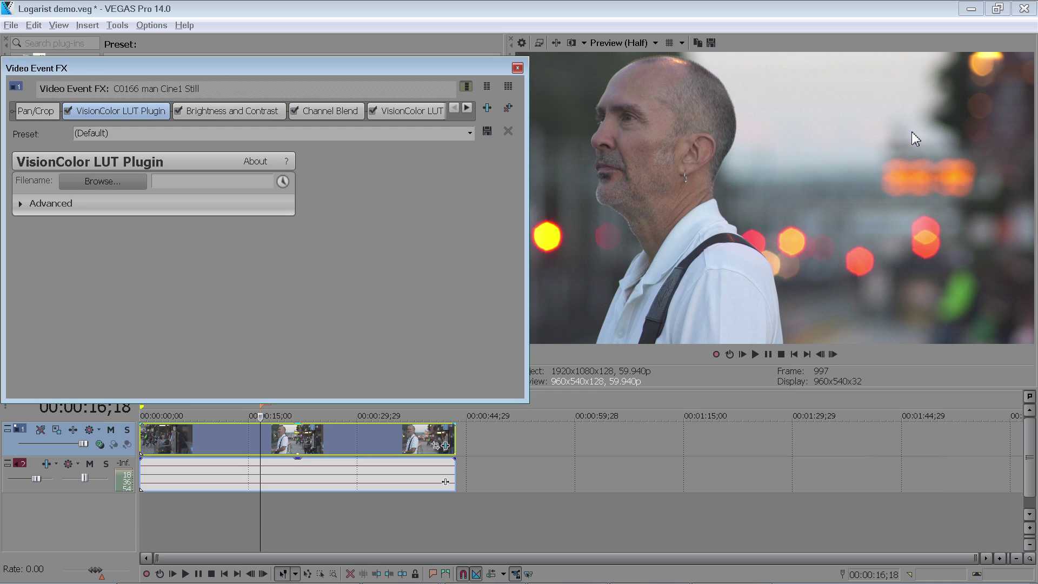
- Load the Sony Cine1 HyperGamma 4 to Logarist LUT into the first VisionColor LUT effect
left_click(130, 179)
left_click(122, 217)
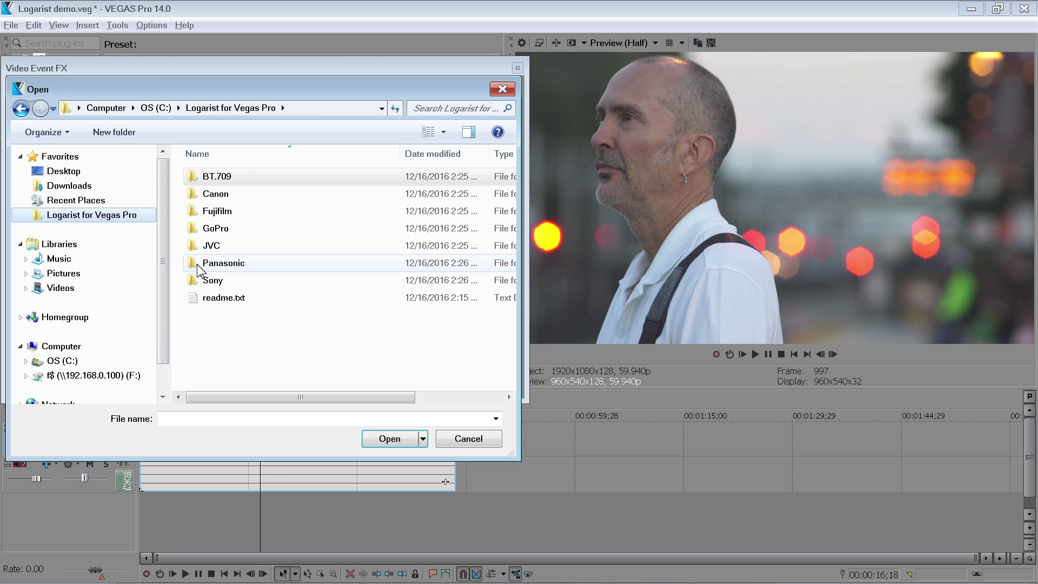
double_click(213, 284)
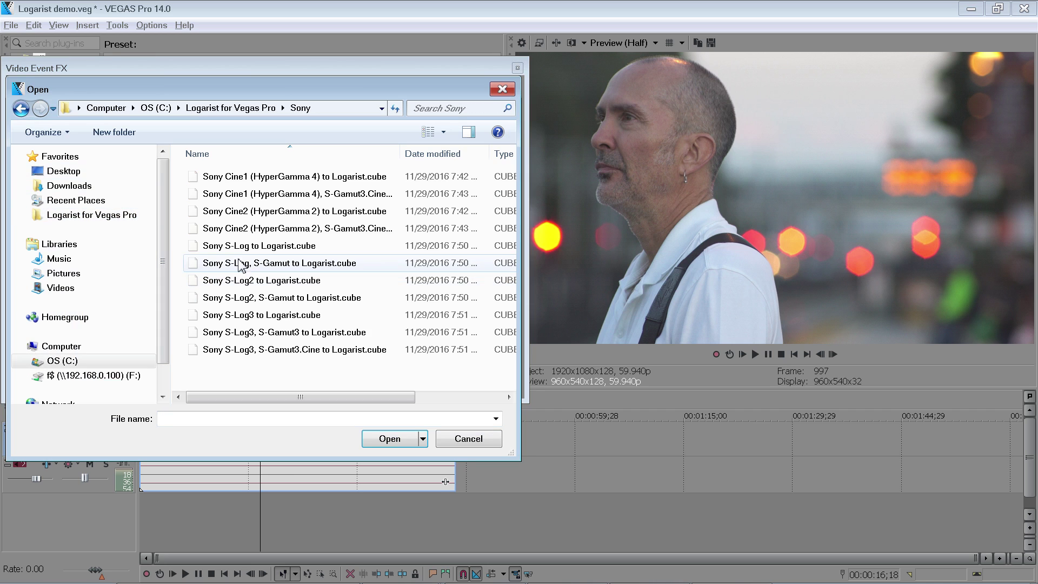
double_click(319, 179)
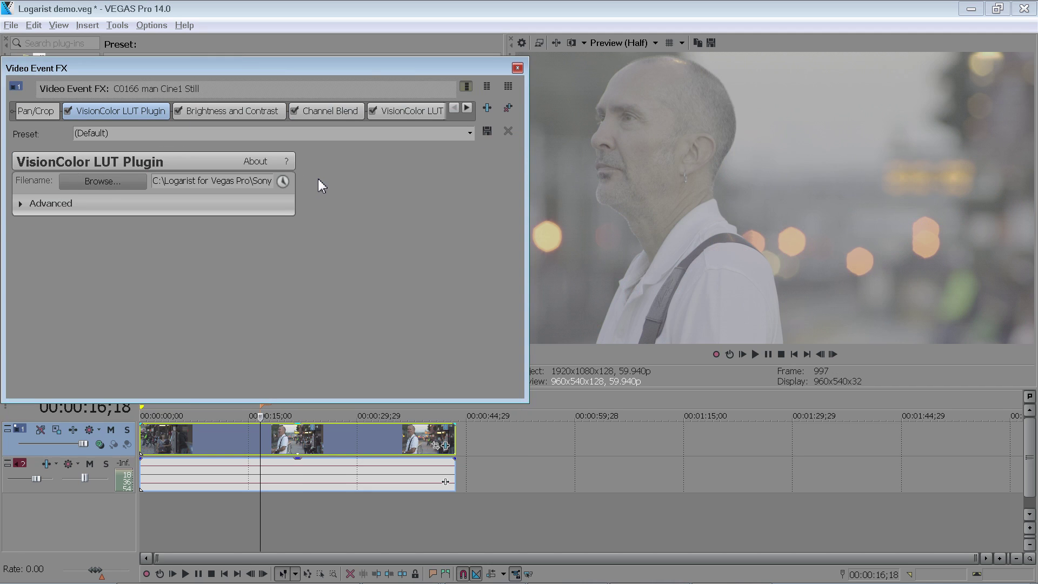
- Load the Logarist to BT.709 LumaComp 0.66 LUT into the second VisionColor LUT effect
left_click(397, 109)
left_click(130, 183)
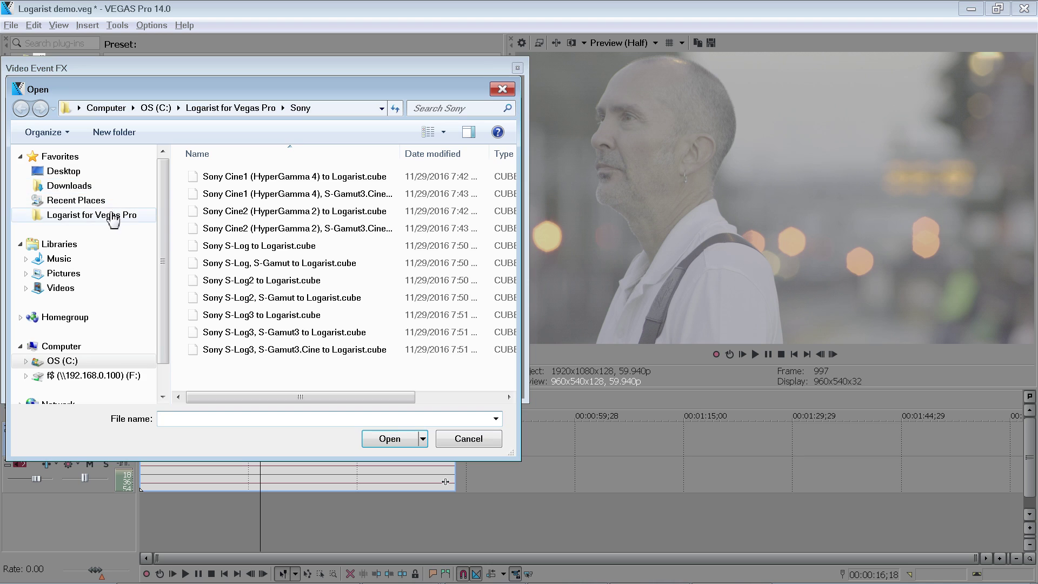
left_click(122, 215)
double_click(233, 178)
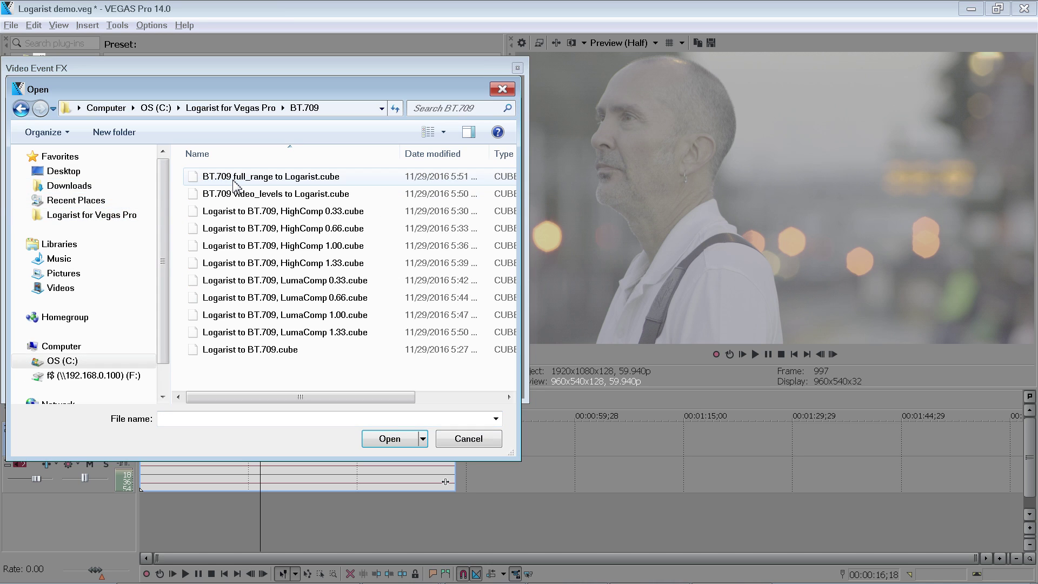
double_click(294, 300)
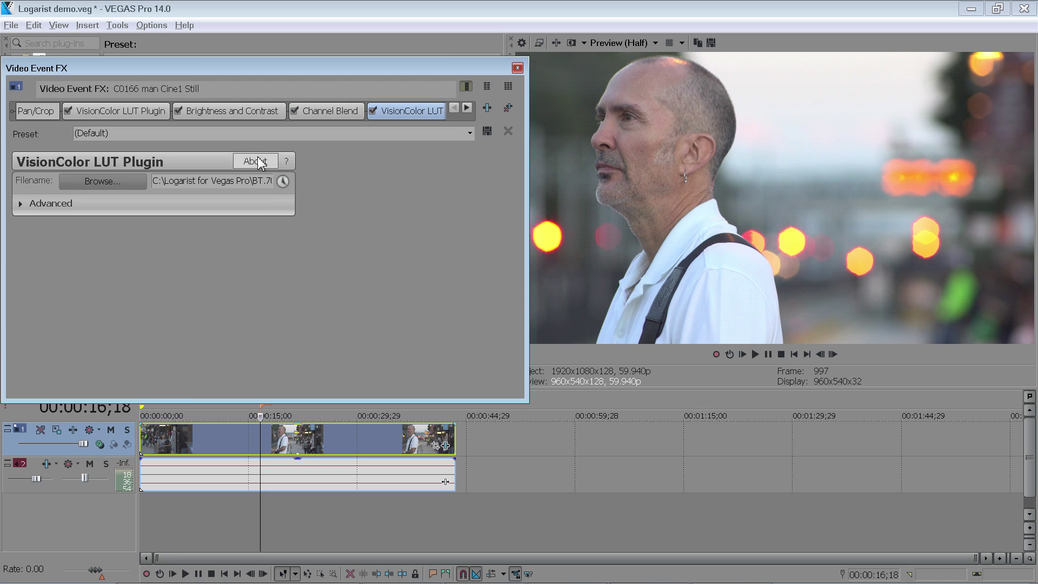
- Set Brightness and Contrast brightness to -0.034, toggling the effect off and on to compare
left_click(249, 114)
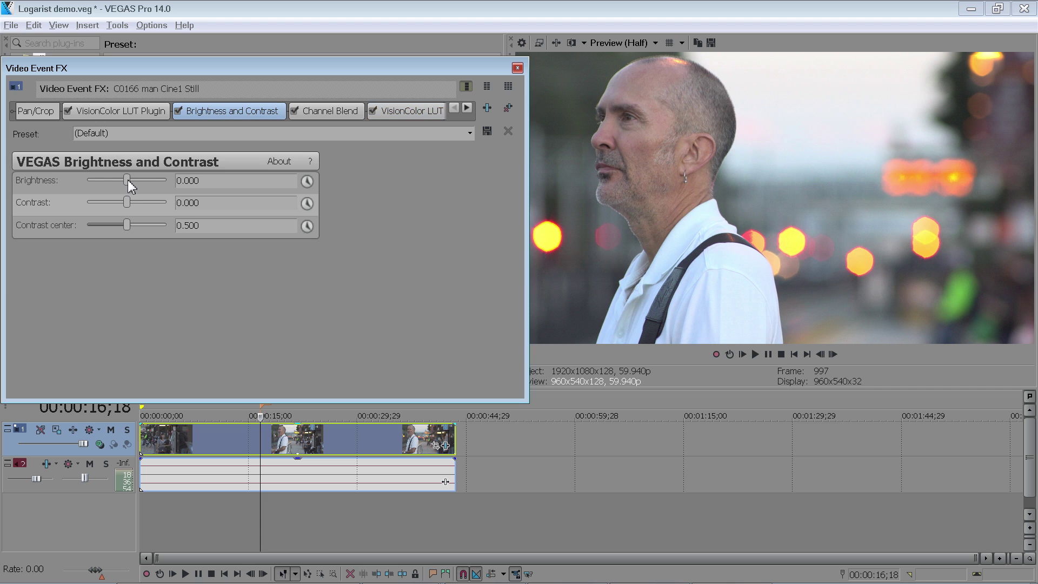
left_click_drag(127, 179, 126, 183)
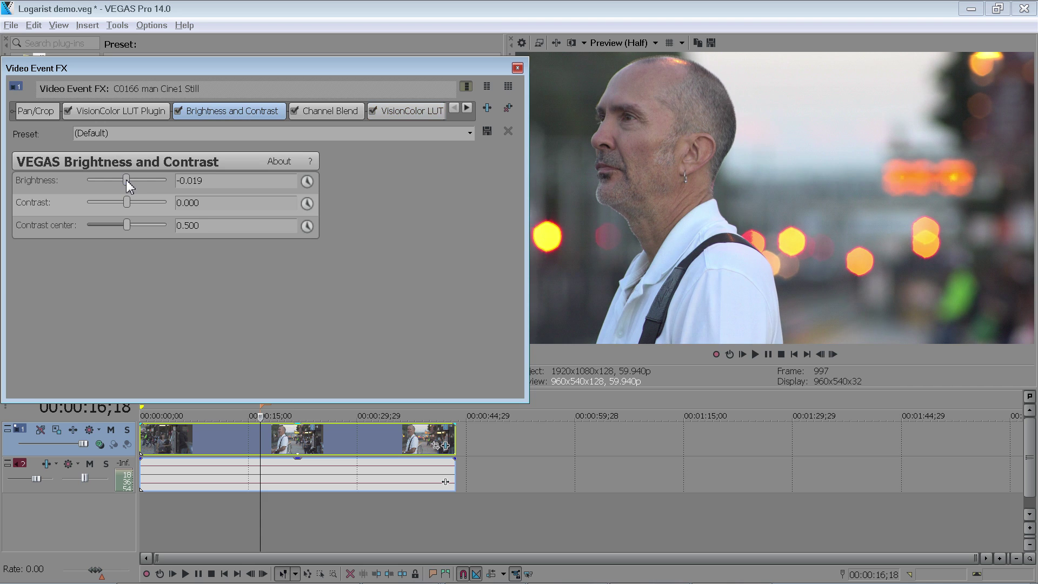
left_click_drag(126, 187, 127, 187)
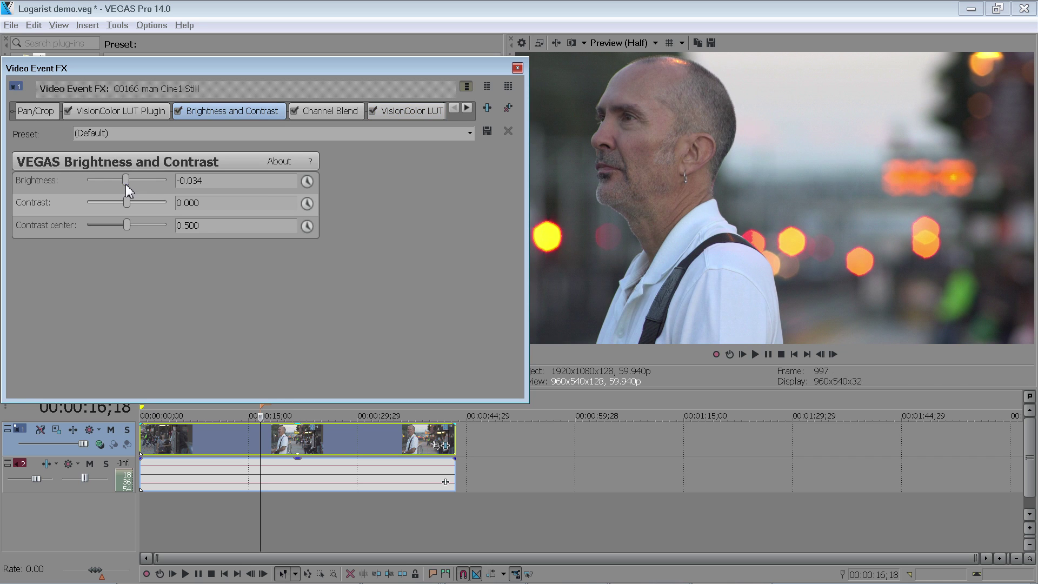
left_click(178, 111)
left_click(178, 112)
- Raise contrast to 0.181 and toggle the effect off and on for a before/after check
left_click_drag(127, 202, 136, 203)
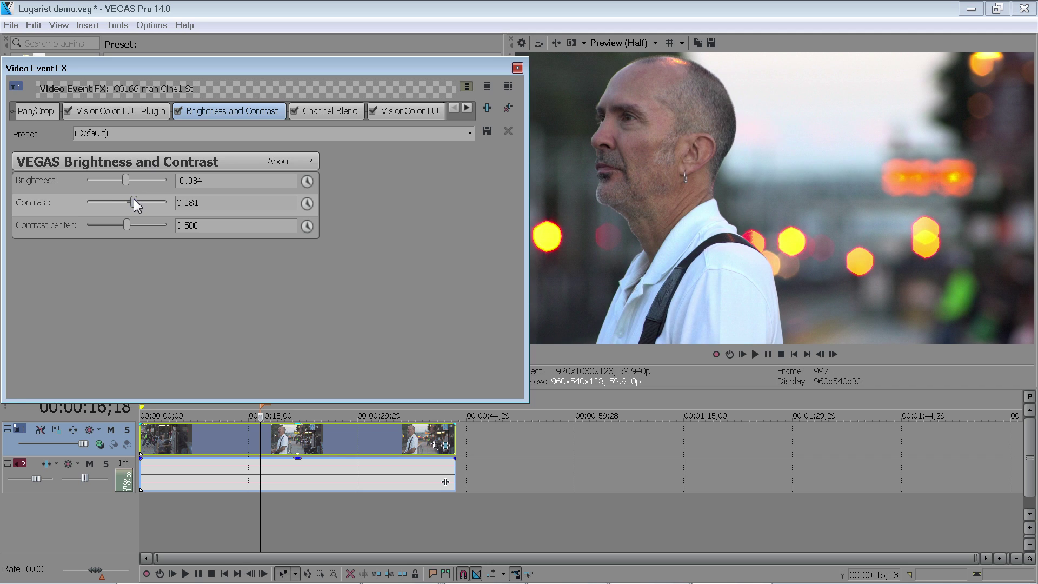
left_click(181, 114)
left_click(180, 113)
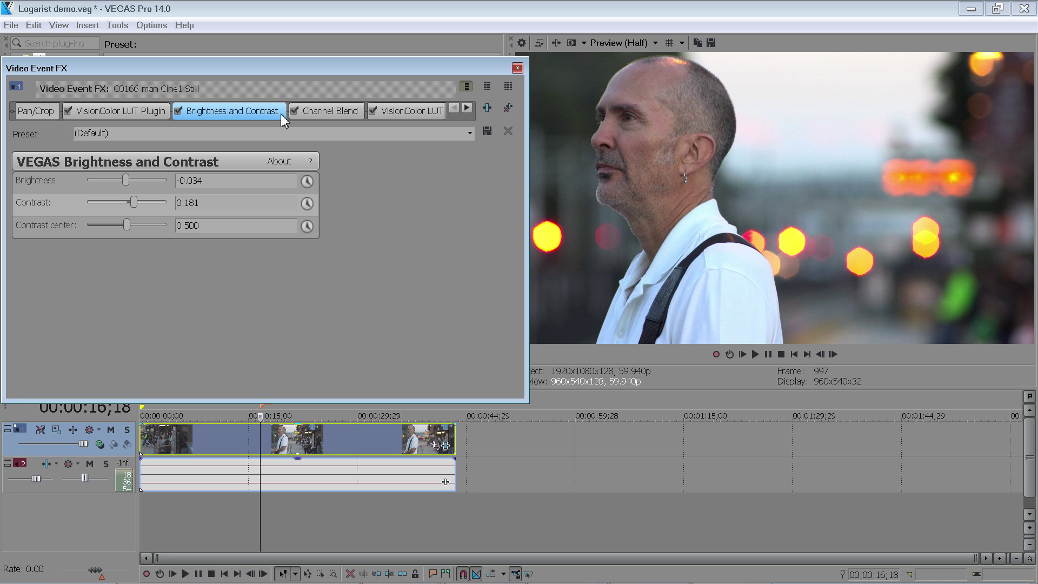
- Offset Channel Blend's blue by -0.009 and green by -0.002, comparing with bypass and split-screen
left_click(330, 119)
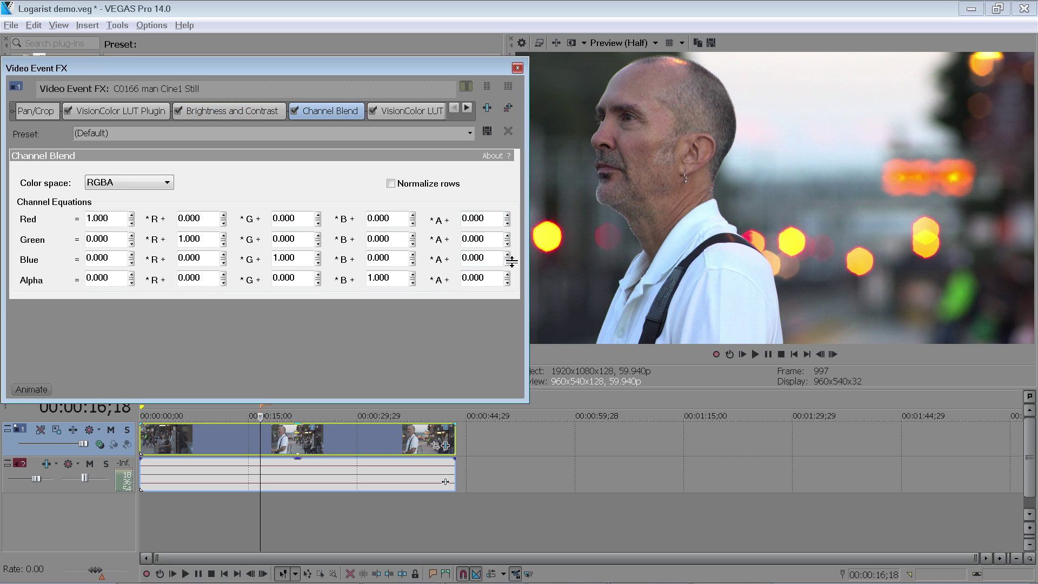
left_click_drag(512, 261, 511, 259)
left_click_drag(510, 244, 510, 242)
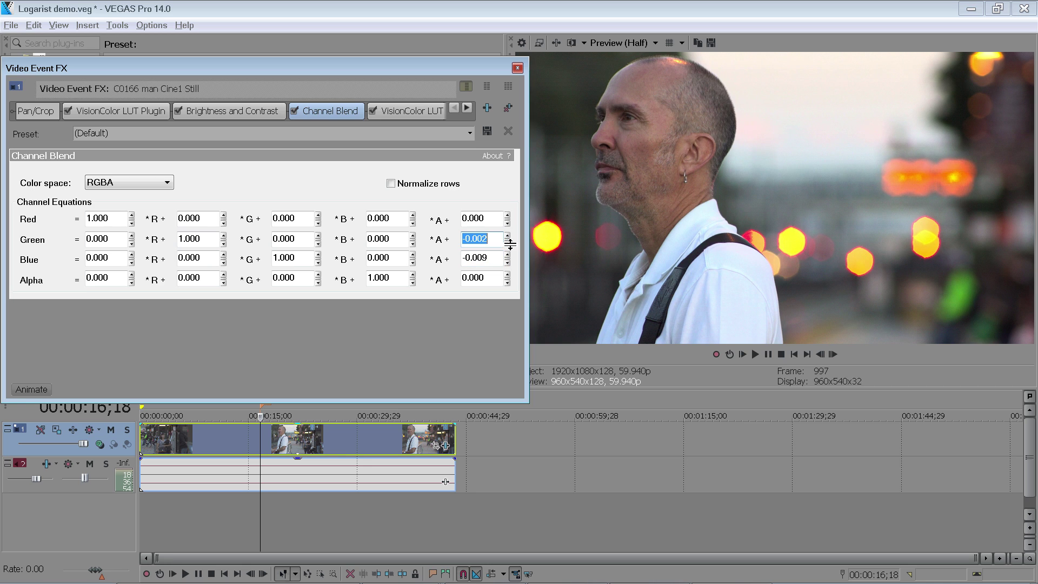
left_click(296, 113)
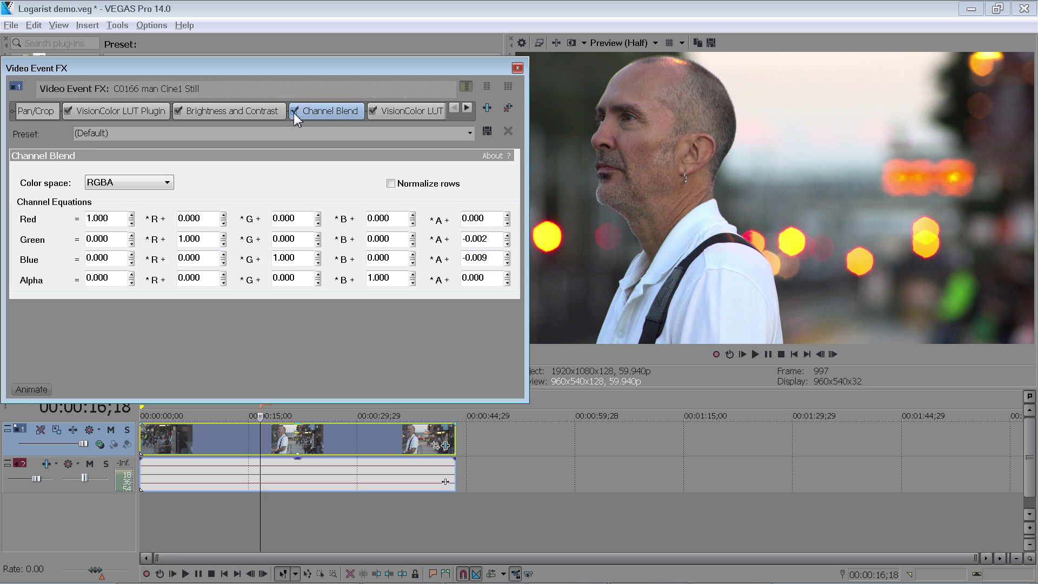
left_click(574, 46)
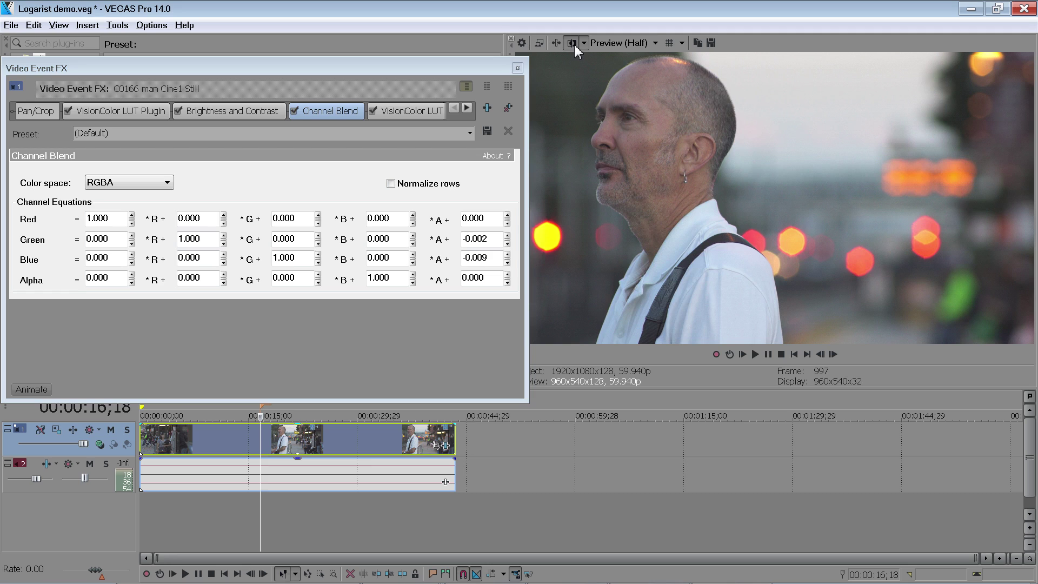
left_click(574, 46)
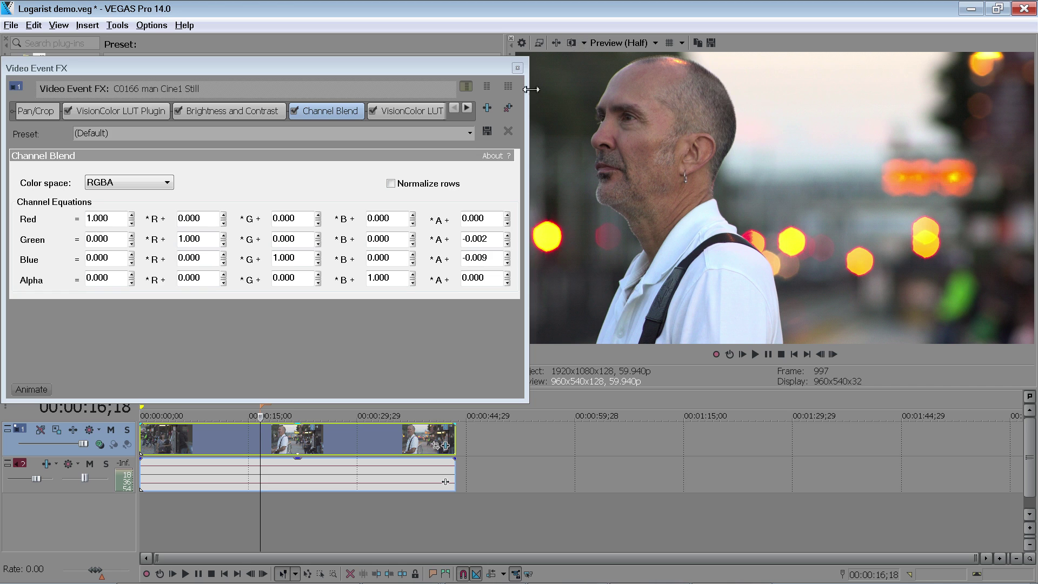
- Save the effect chain as package 'Sony Cine1 to BT.709' and view the Filter Packages folder
left_click(487, 111)
left_click(904, 222)
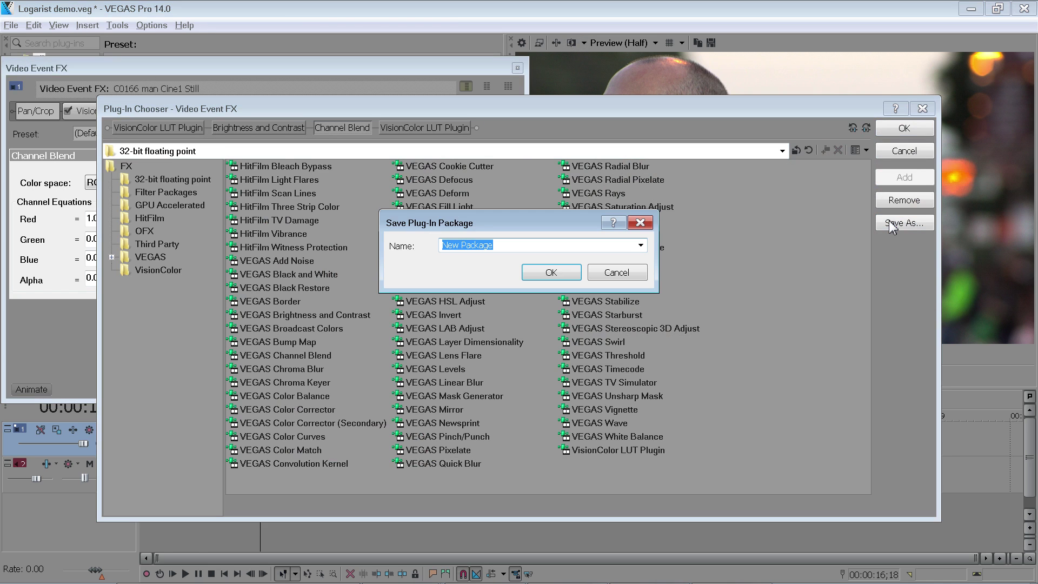
type("Sony Cine1 ")
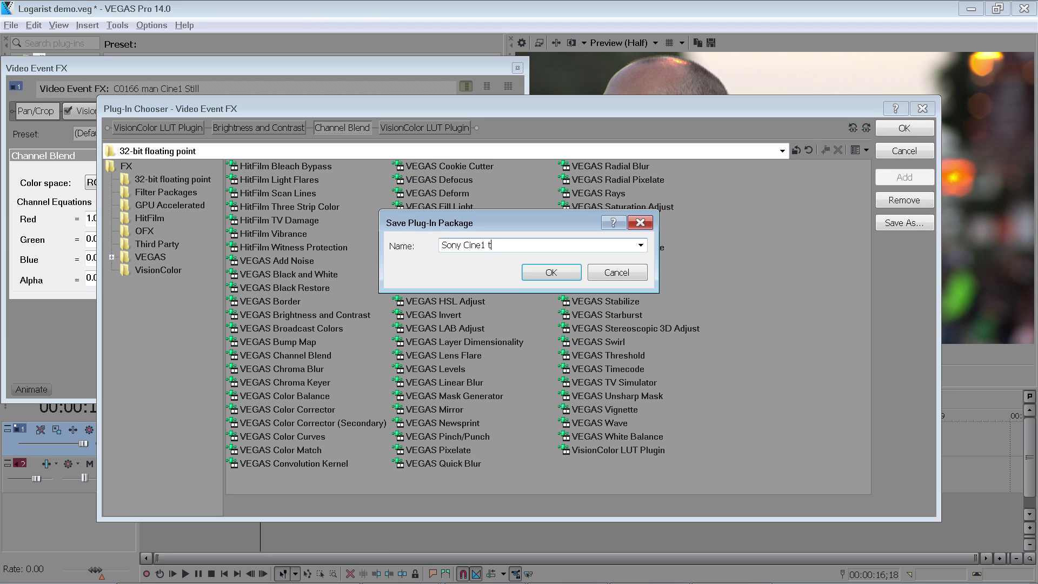
type("to BT.709")
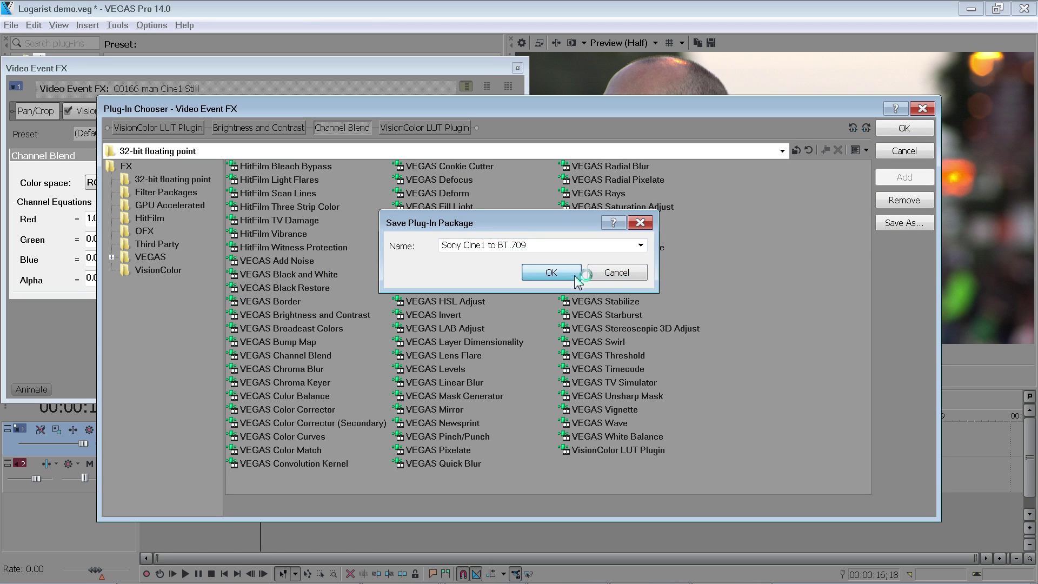
left_click(554, 272)
left_click(184, 199)
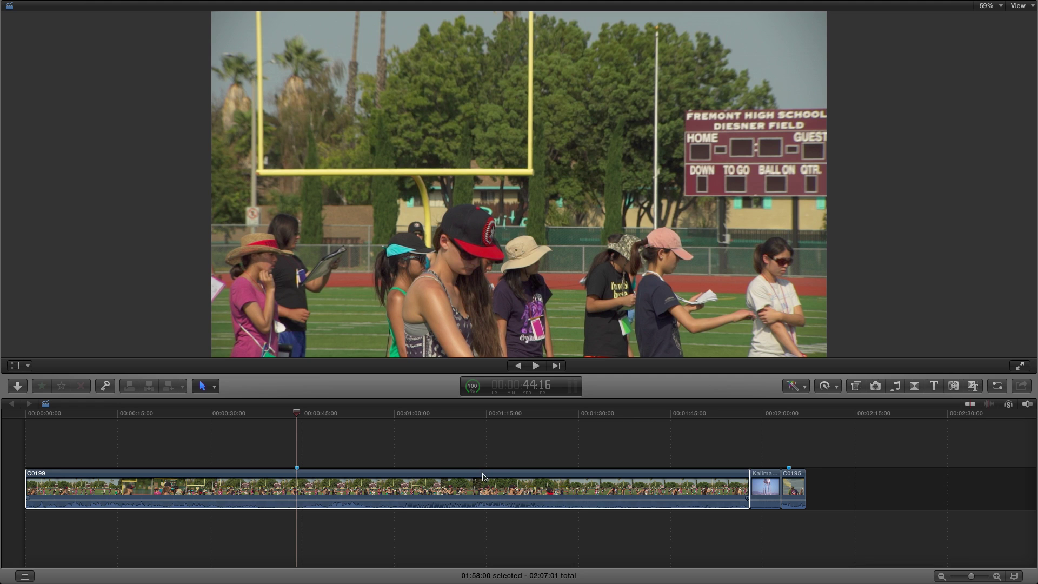
- Apply mLut by motionVFX and Color Correction to clip C0199
left_click(483, 478)
left_click(855, 387)
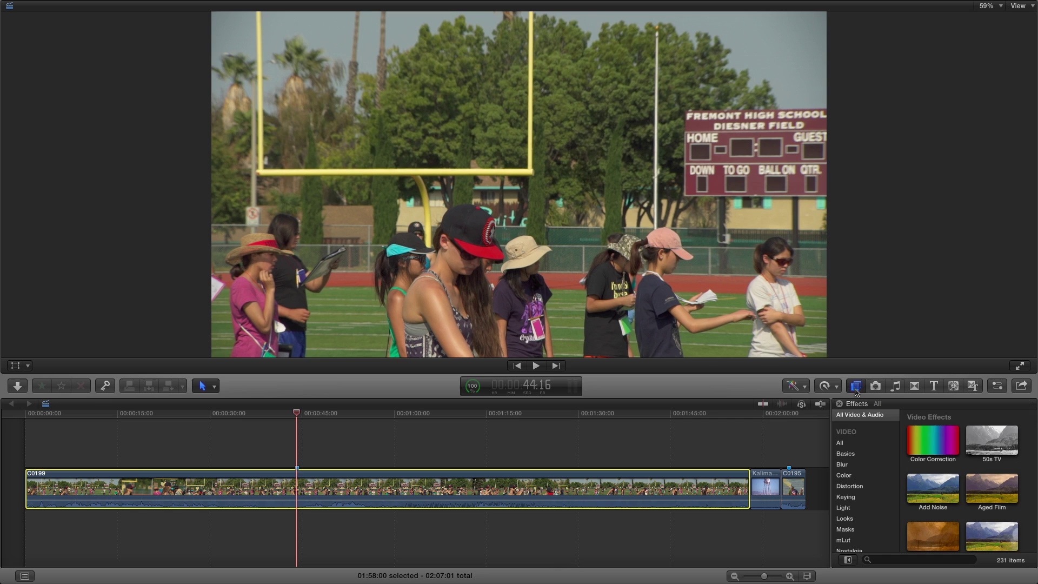
left_click(997, 386)
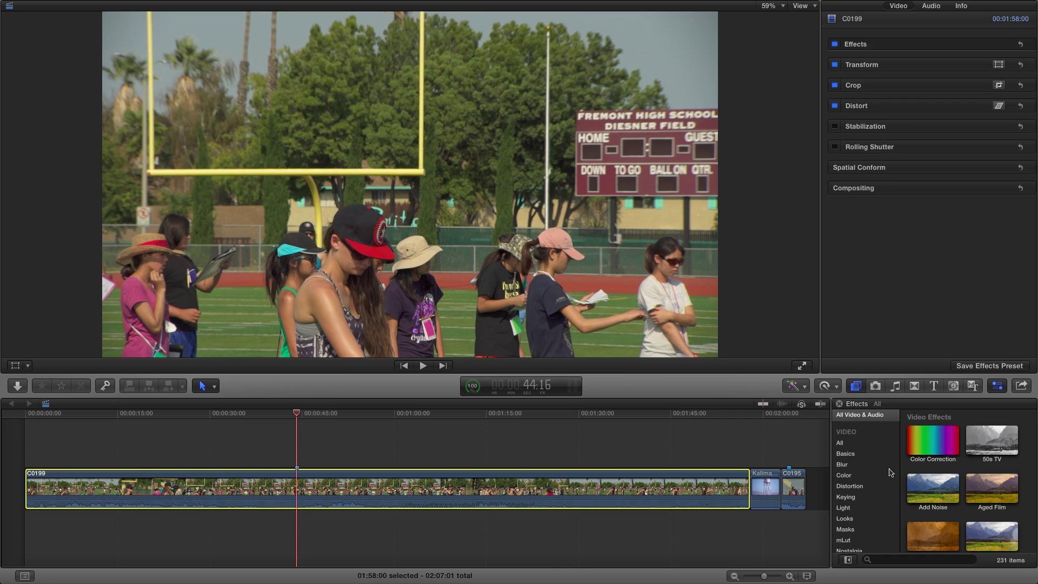
left_click(847, 540)
left_click(924, 438)
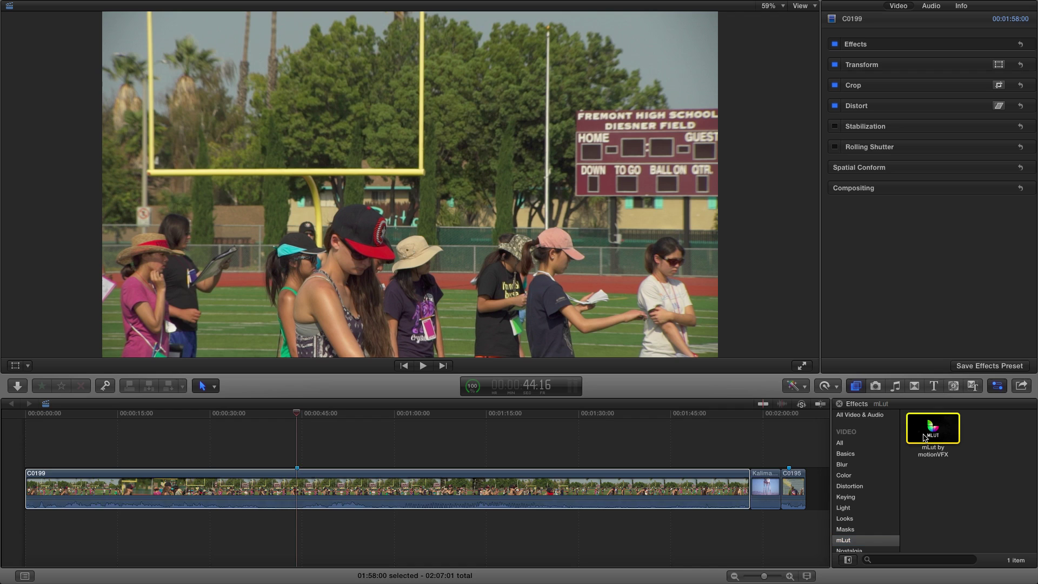
left_click_drag(925, 439, 725, 485)
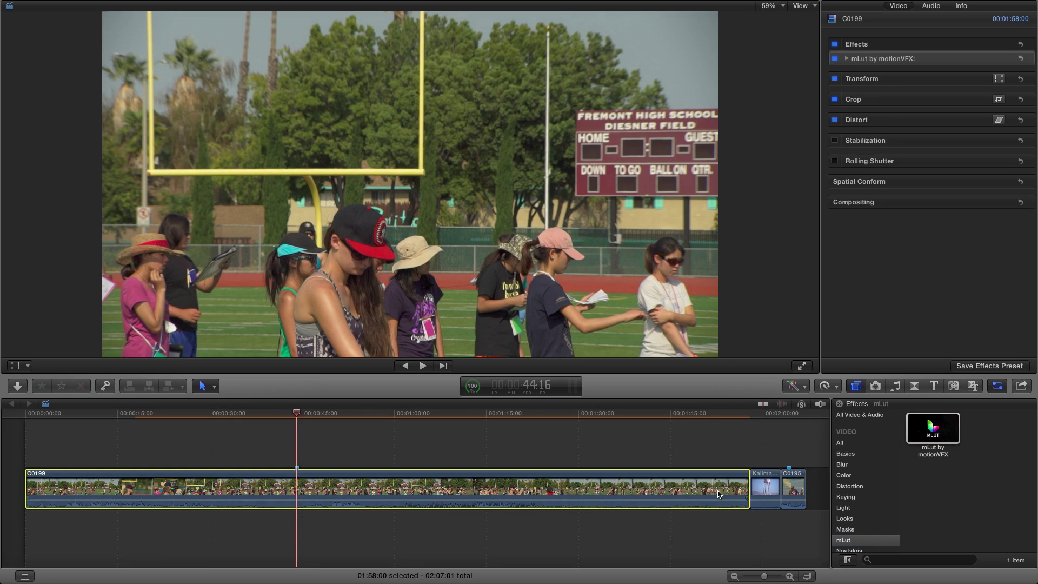
left_click(842, 475)
mouse_move(933, 430)
left_mouse_down()
mouse_move(762, 465)
mouse_move(717, 488)
left_mouse_up()
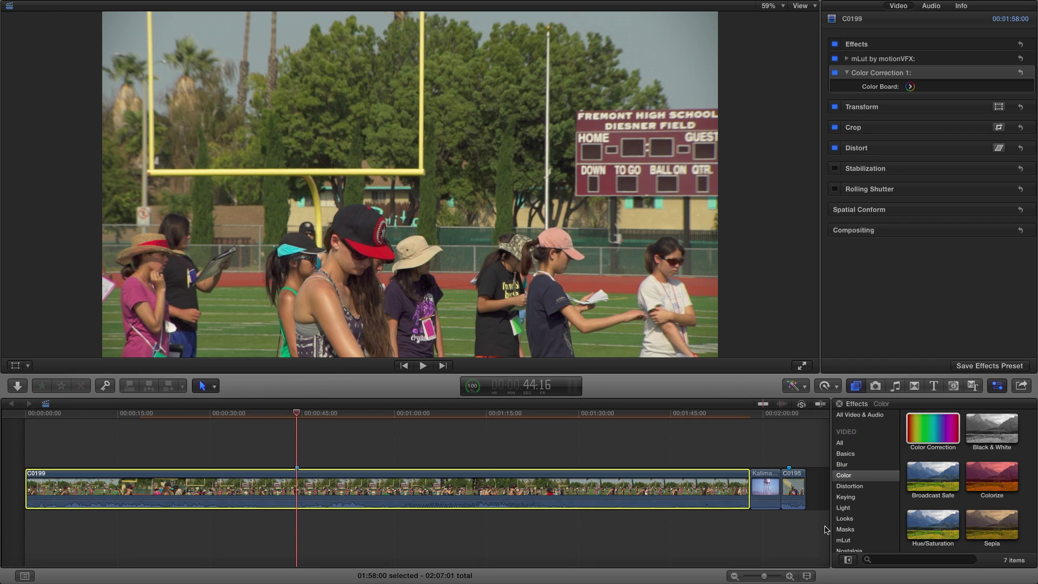
- Add a second mLut effect to C0199 and expand the first mLut's settings
left_click(843, 539)
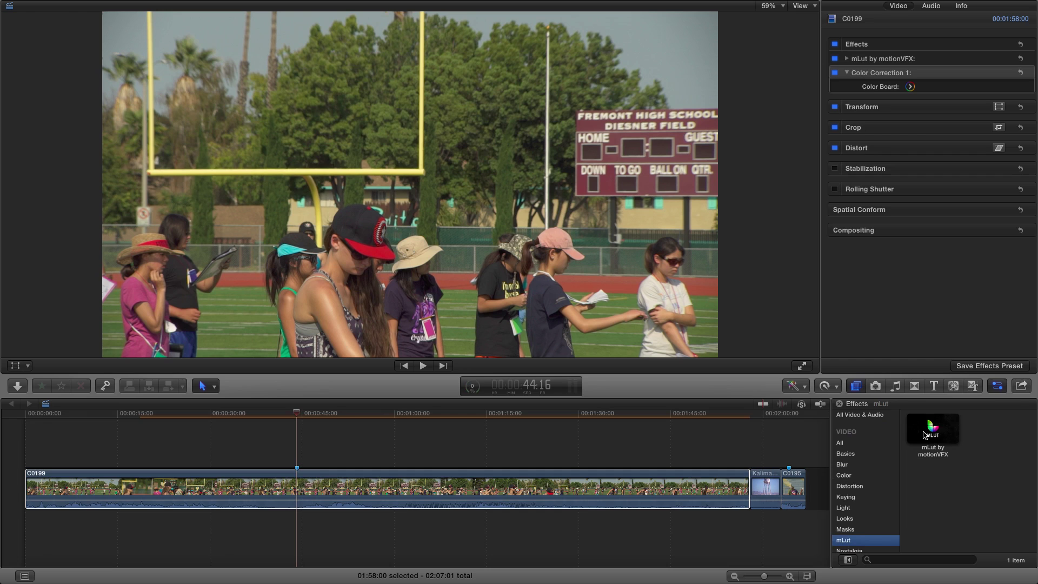
left_click_drag(925, 436, 717, 502)
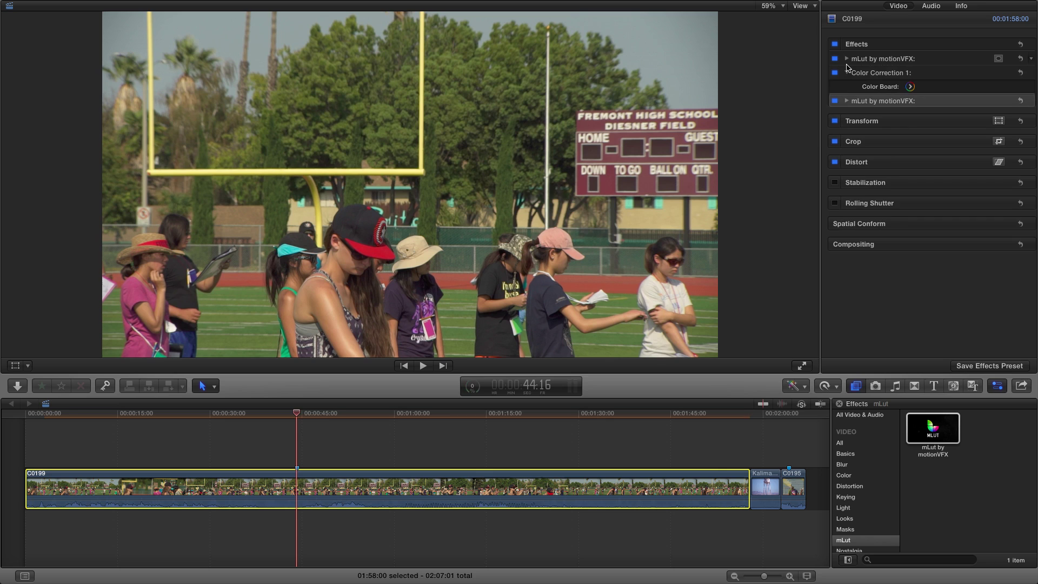
left_click(847, 58)
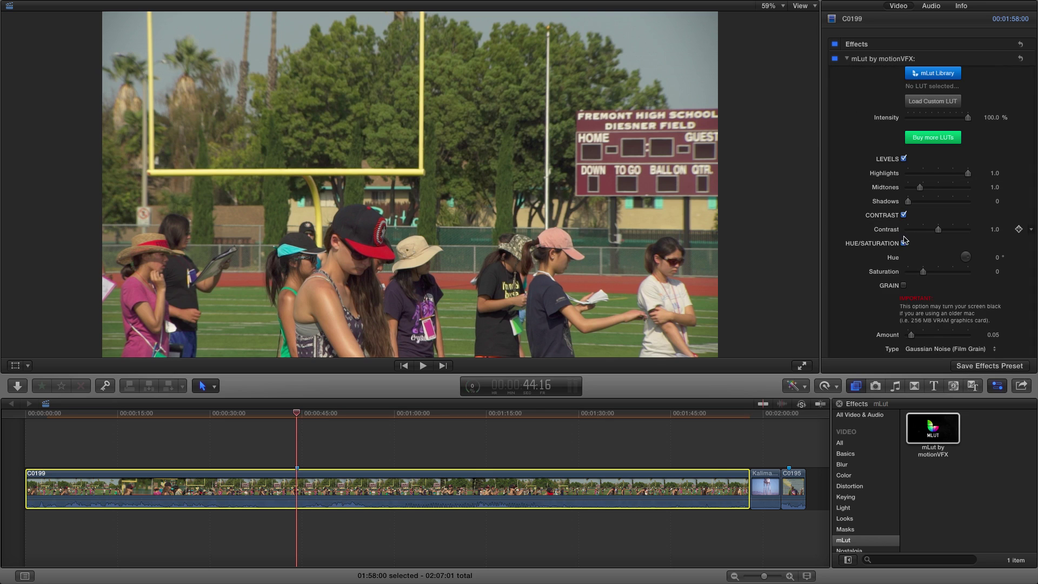
- Load the Sony Cine1 (HyperGamma 4) to Logarist LUT into the first mLut and set Highlights to 1.1
left_click(932, 102)
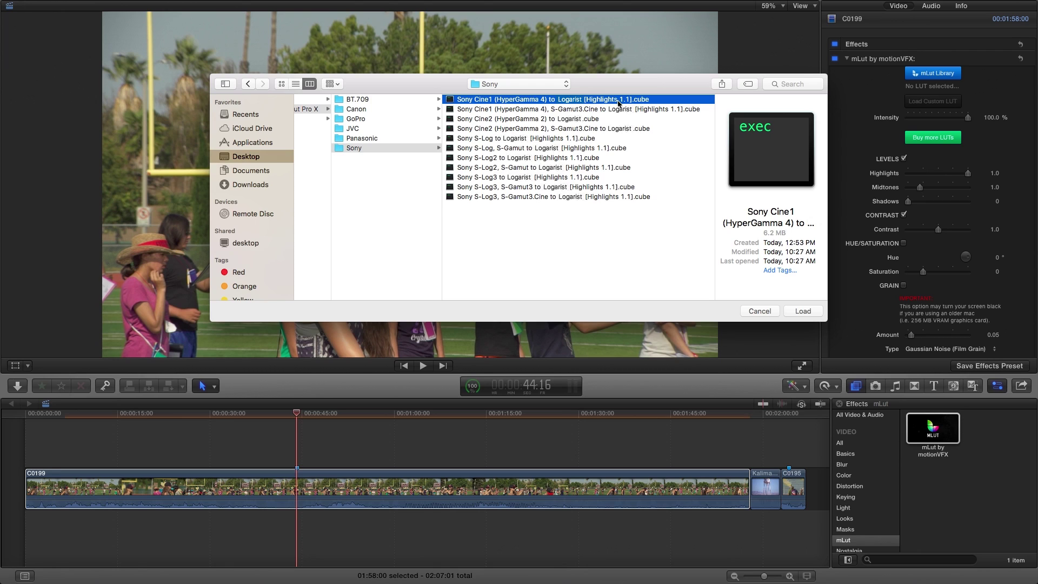
left_click(801, 311)
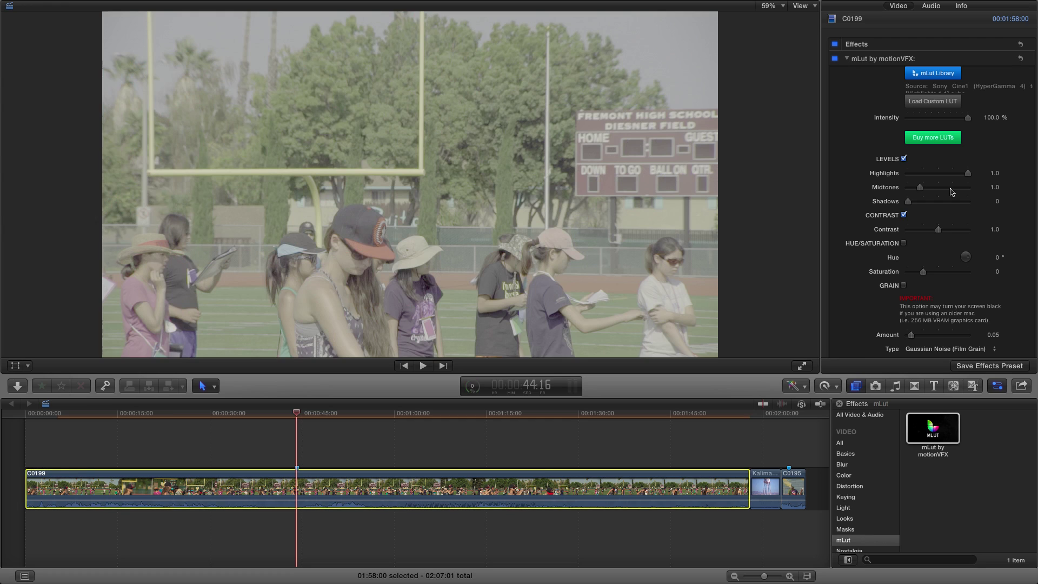
left_click(993, 175)
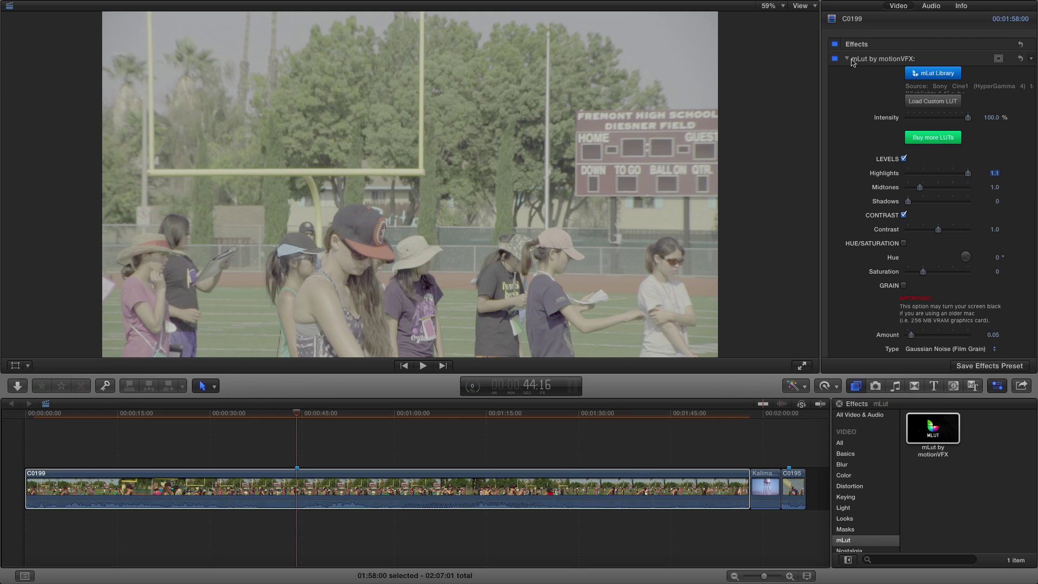
- Collapse the first mLut and load Logarist to BT.709.cube into the second mLut
left_click(848, 58)
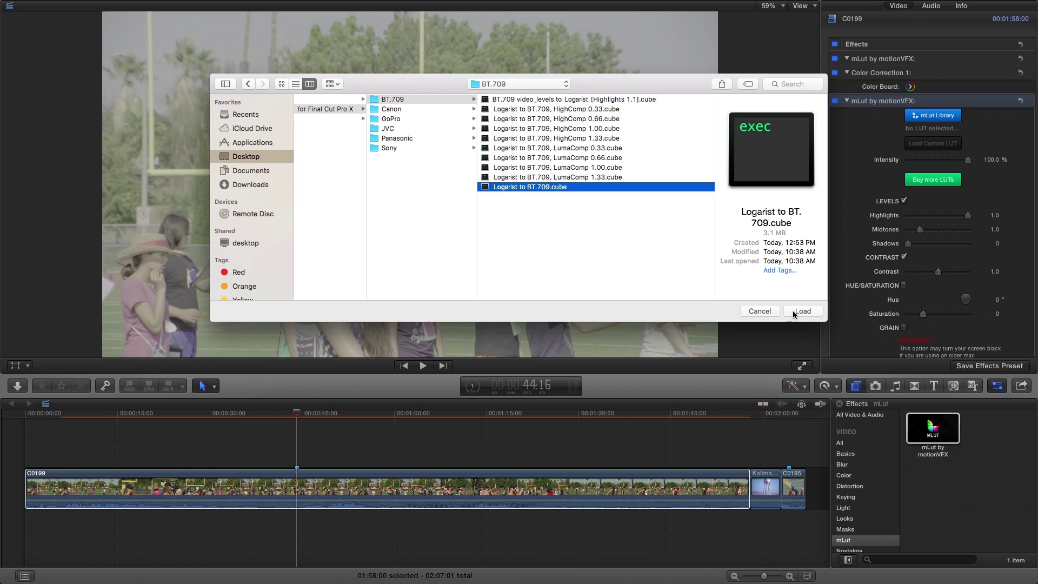
left_click(792, 311)
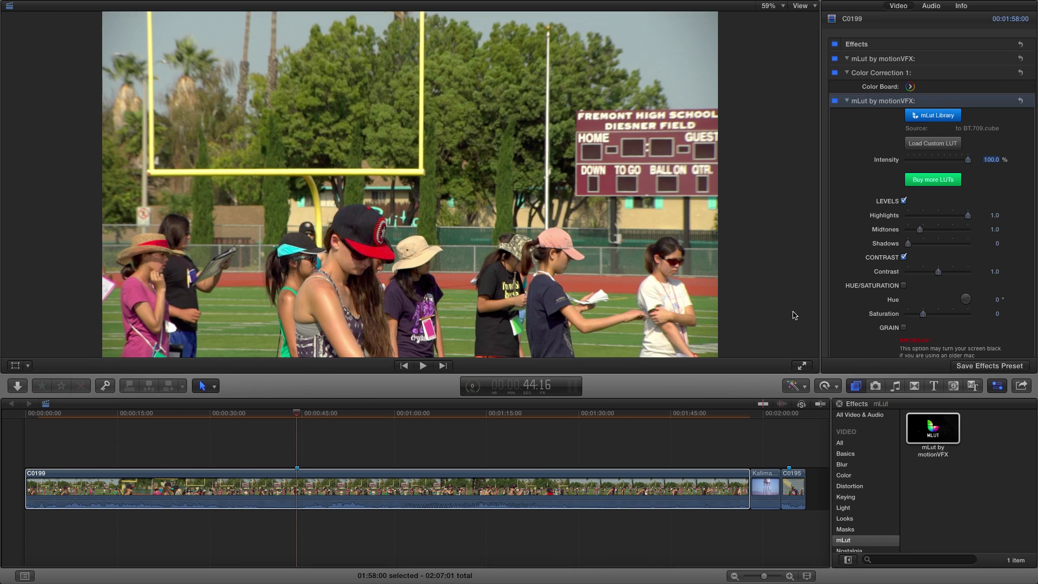
- In the Color Board's Exposure tab, set Global exposure to -3 %
left_click(910, 87)
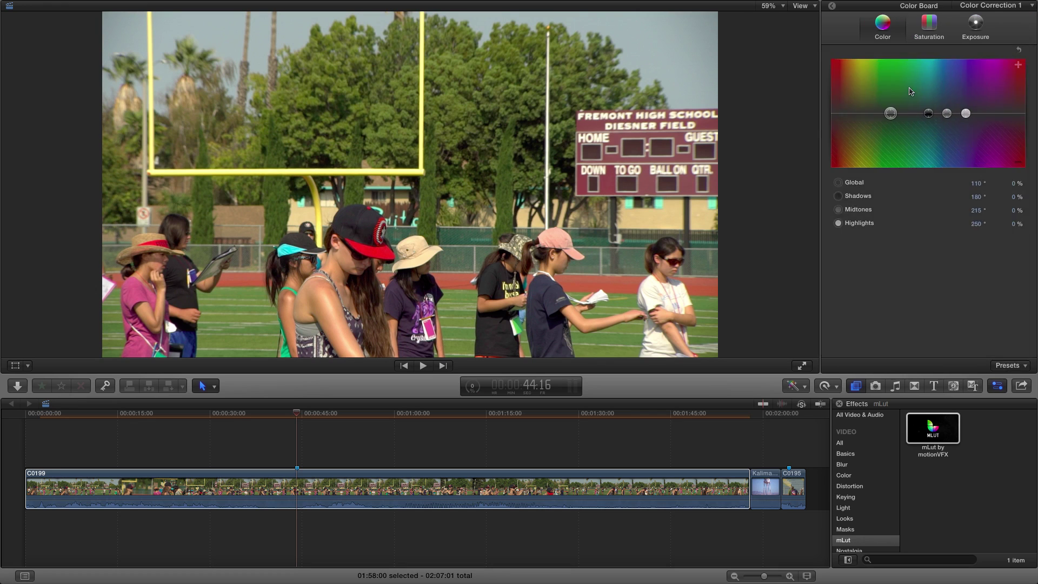
left_click(976, 32)
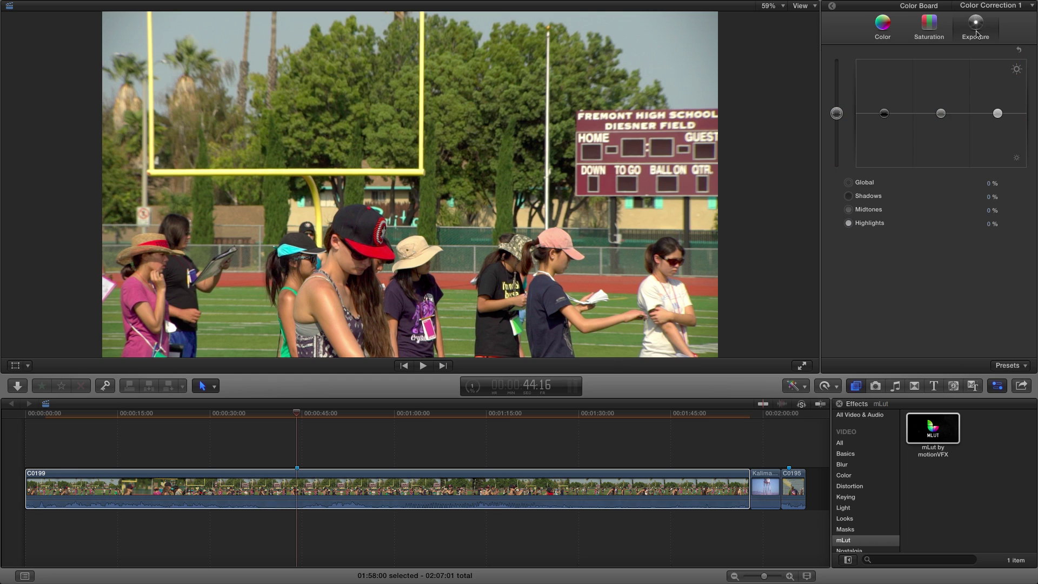
left_click(989, 185)
type("-2")
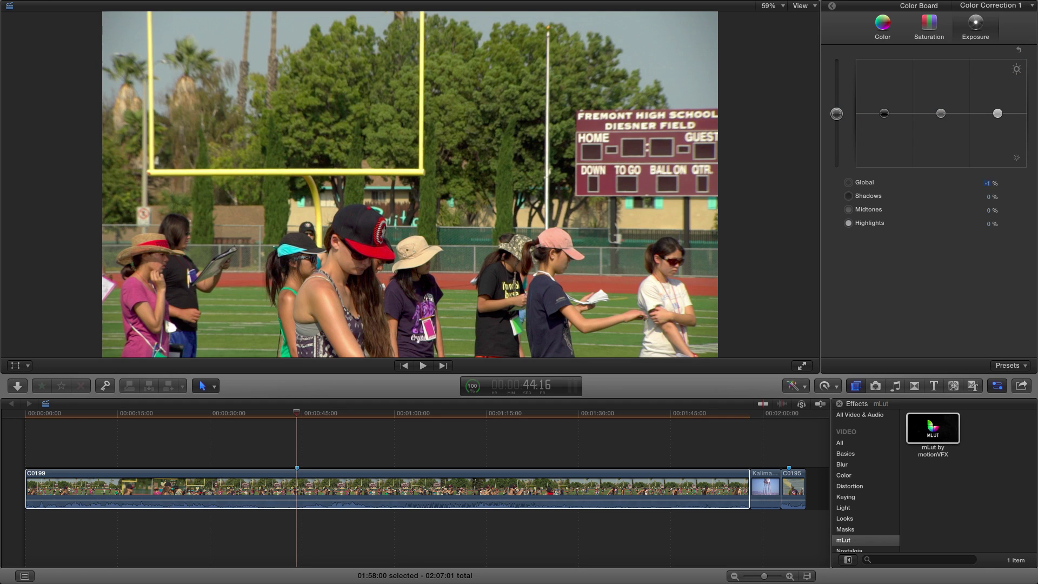
key("Down")
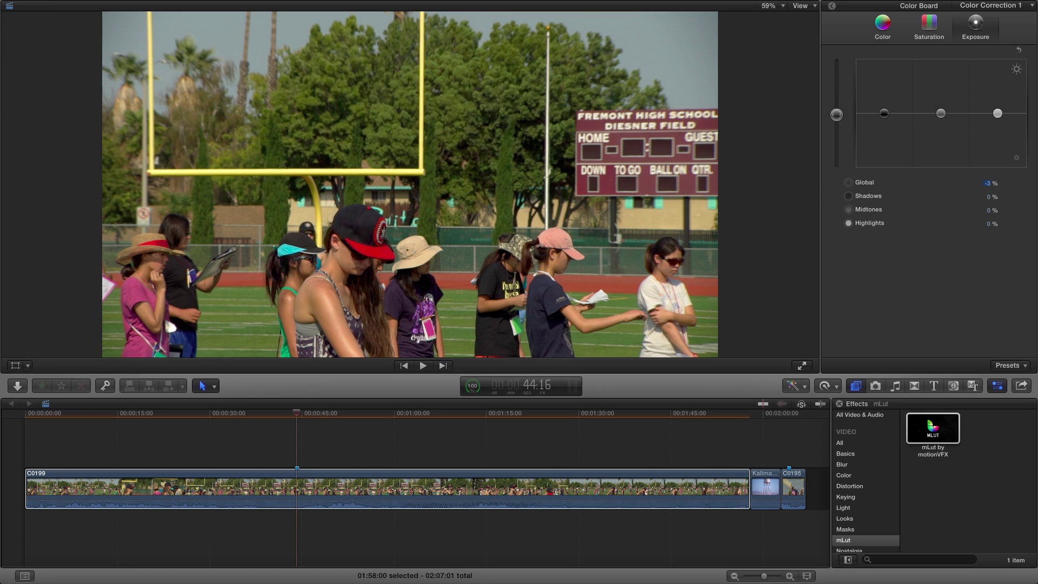
- Set the Color Board's Global color to hue 68° and amount -2 %
left_click(882, 33)
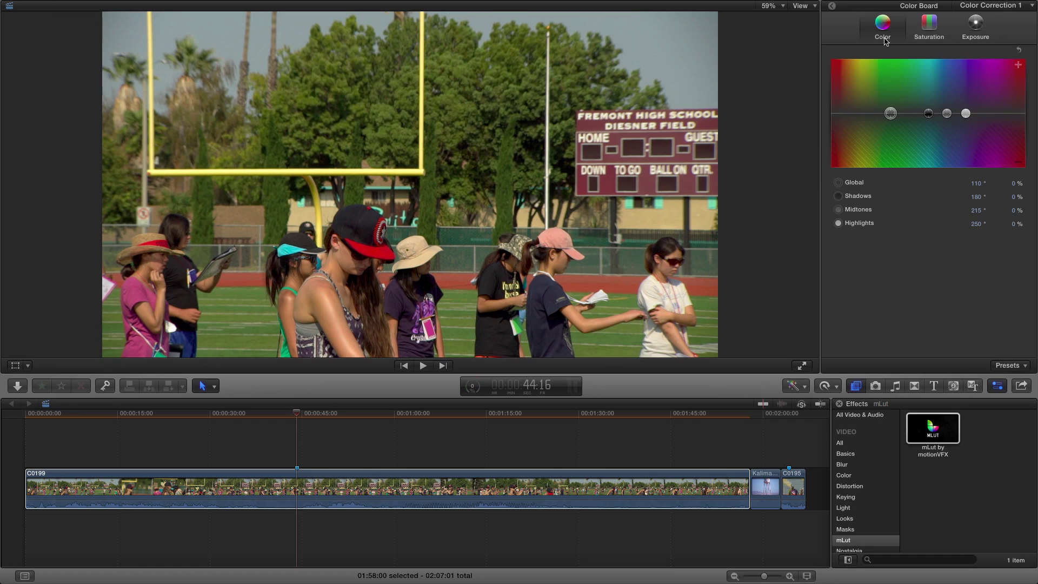
mouse_move(977, 187)
left_mouse_down()
mouse_move(953, 188)
mouse_move(977, 187)
left_mouse_up()
left_click(1014, 186)
key("Down")
key("Down")
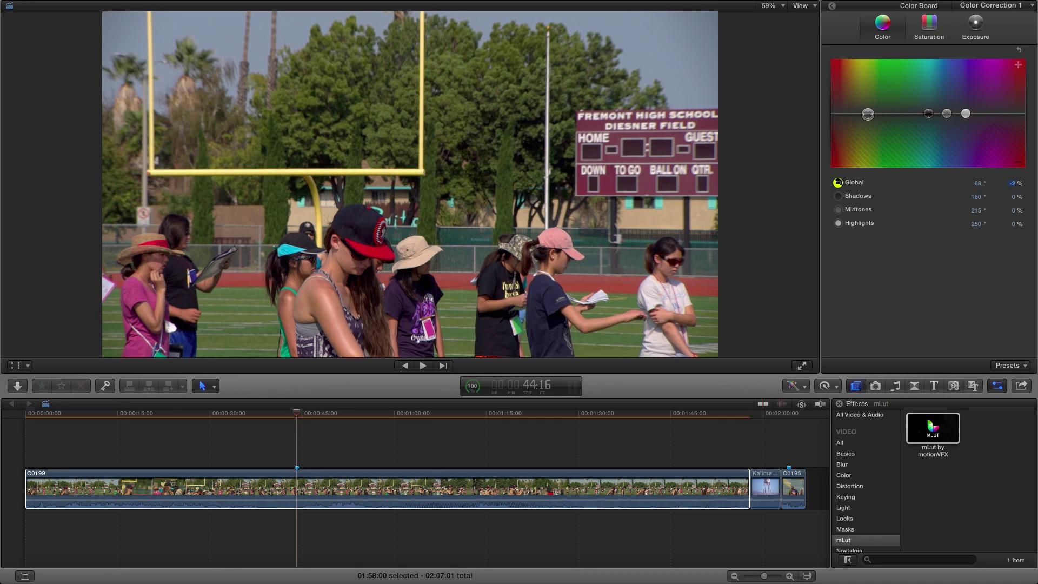
left_click(831, 6)
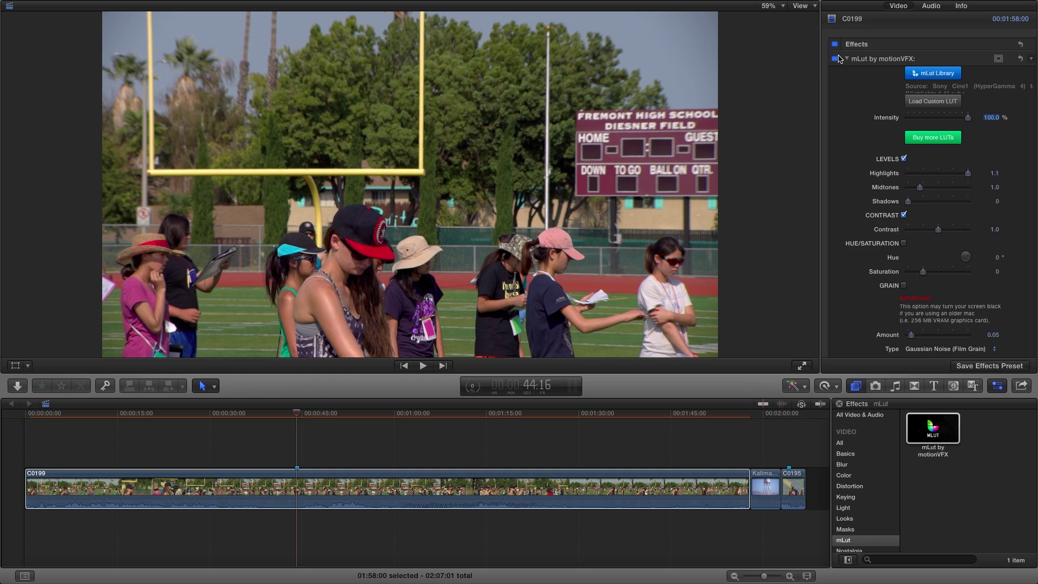
- Toggle Color Correction 1 off and on to compare, then set the second mLut's contrast to 1.05
left_click(845, 60)
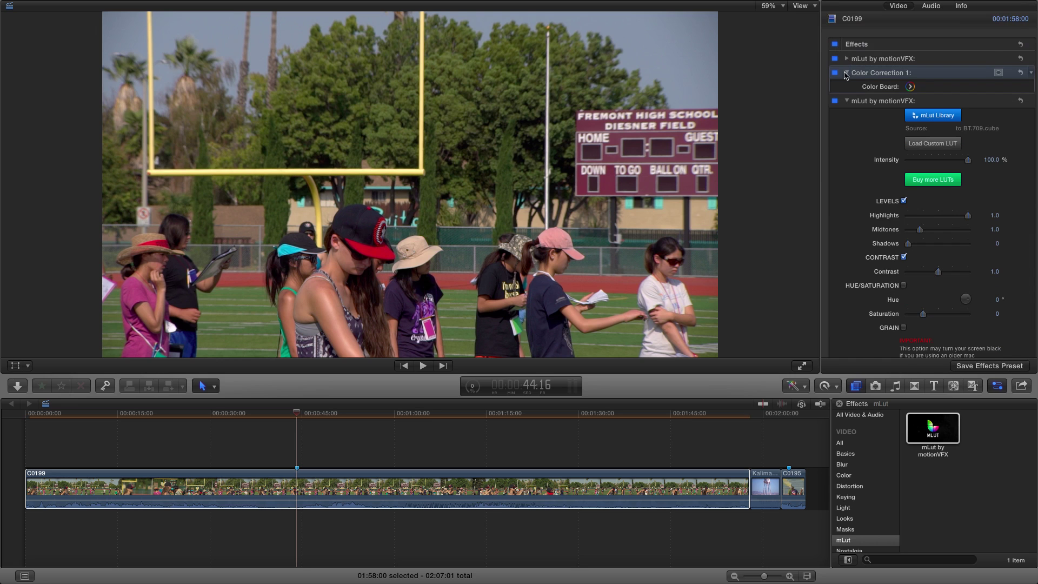
left_click(836, 74)
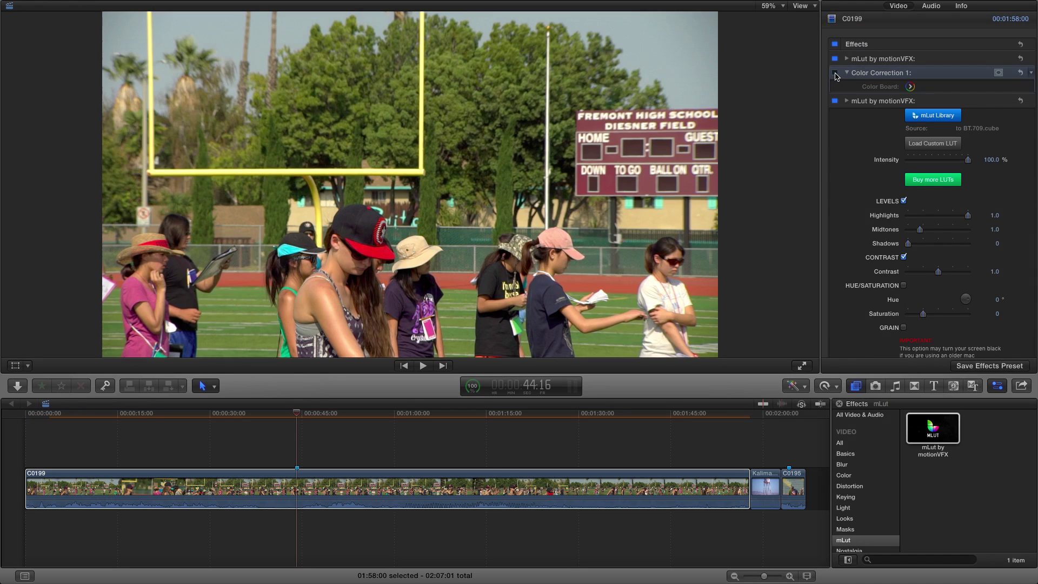
left_click(835, 73)
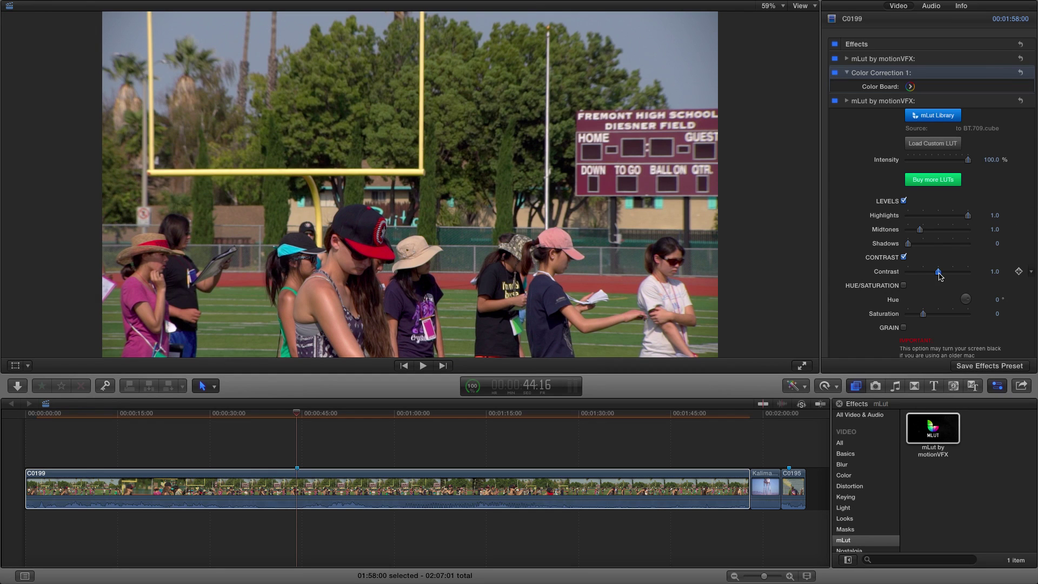
left_click_drag(939, 277, 941, 277)
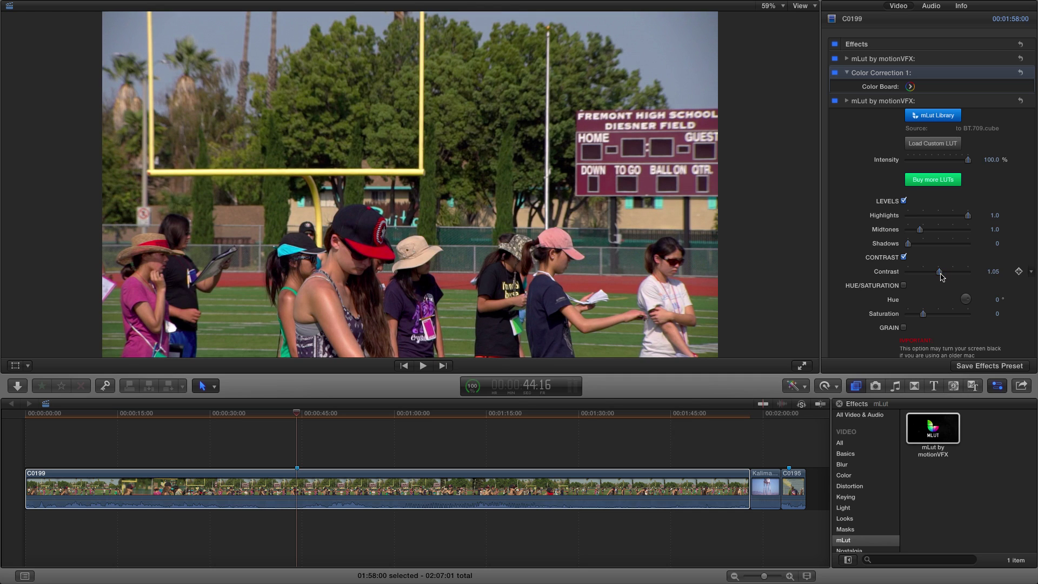